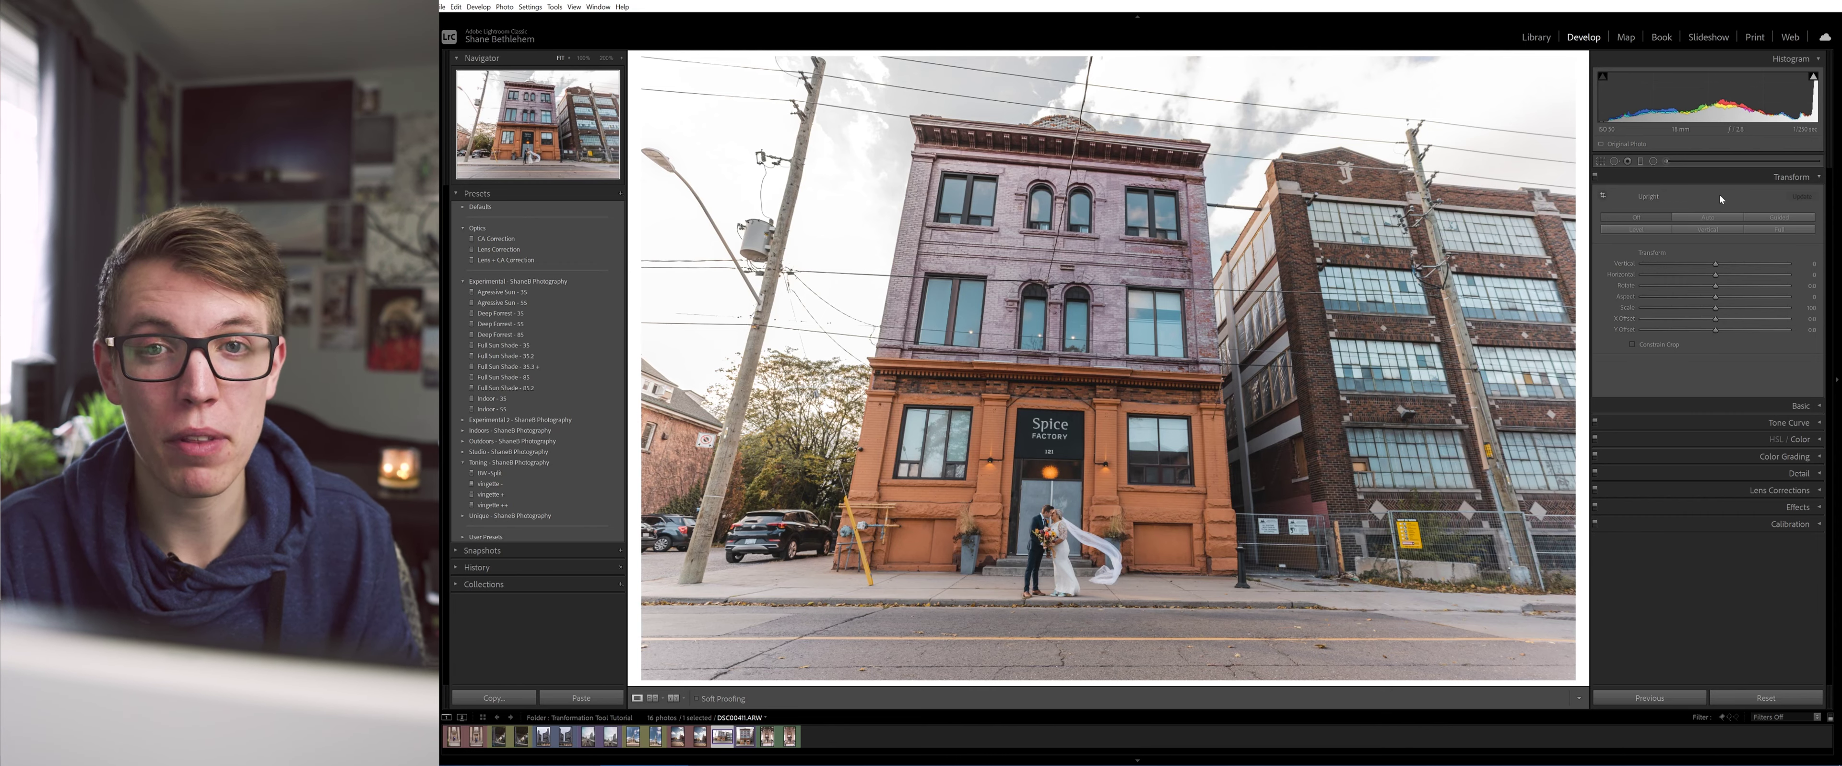
- Apply Upright Auto to straighten the Spice Factory's converging walls
click(1705, 217)
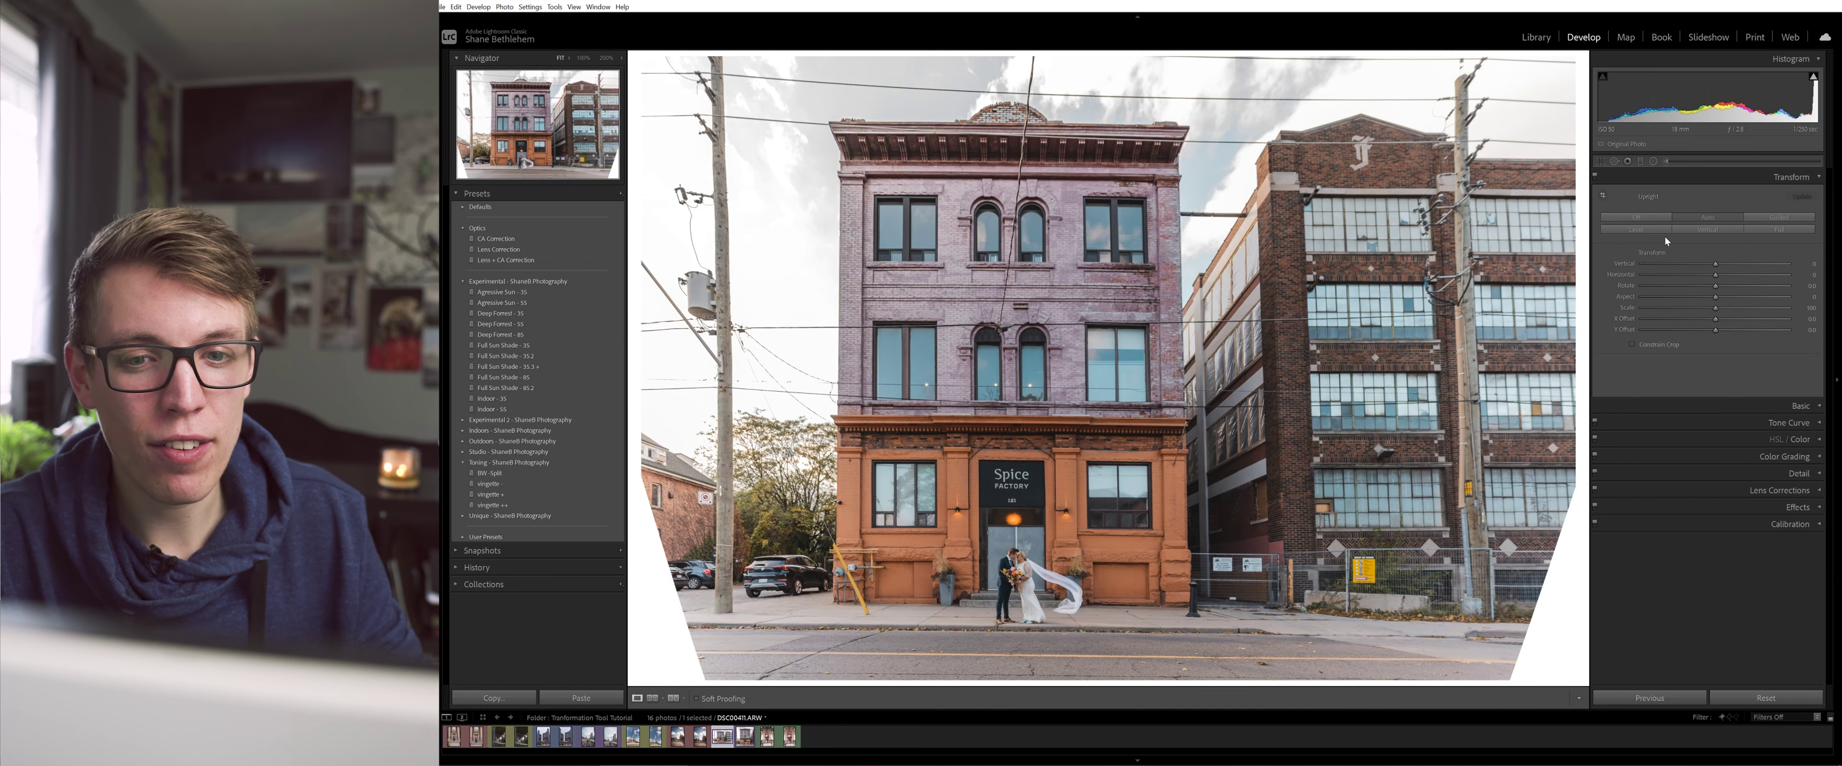
- Switch the Upright correction to Level only, removing the perspective fix
click(1647, 234)
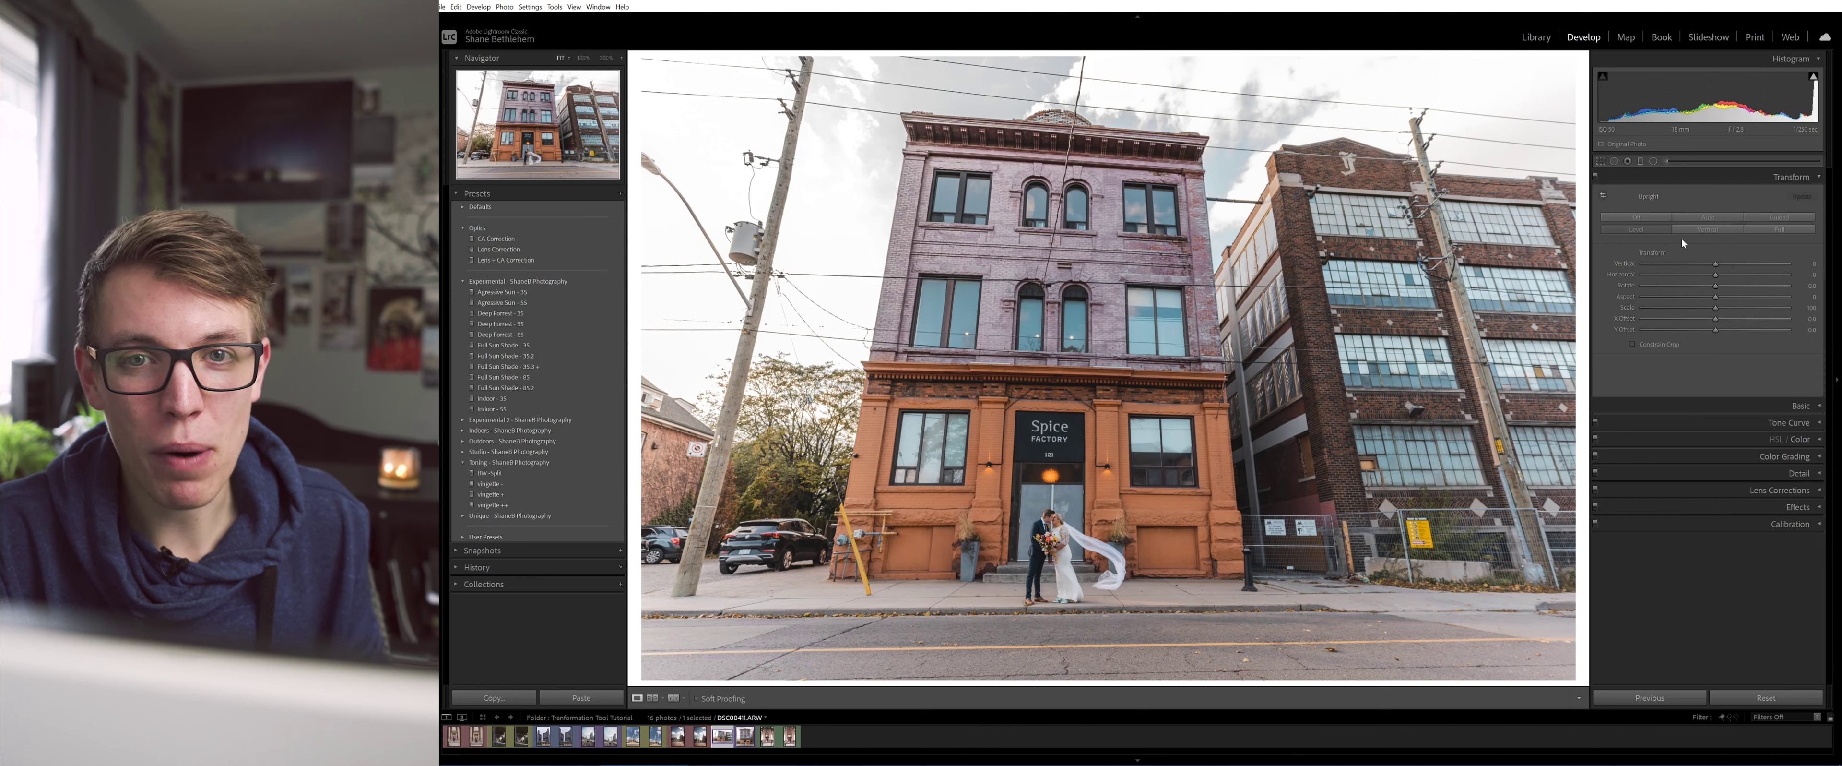
- Apply Upright Vertical so the building's vertical lines become parallel
click(1694, 232)
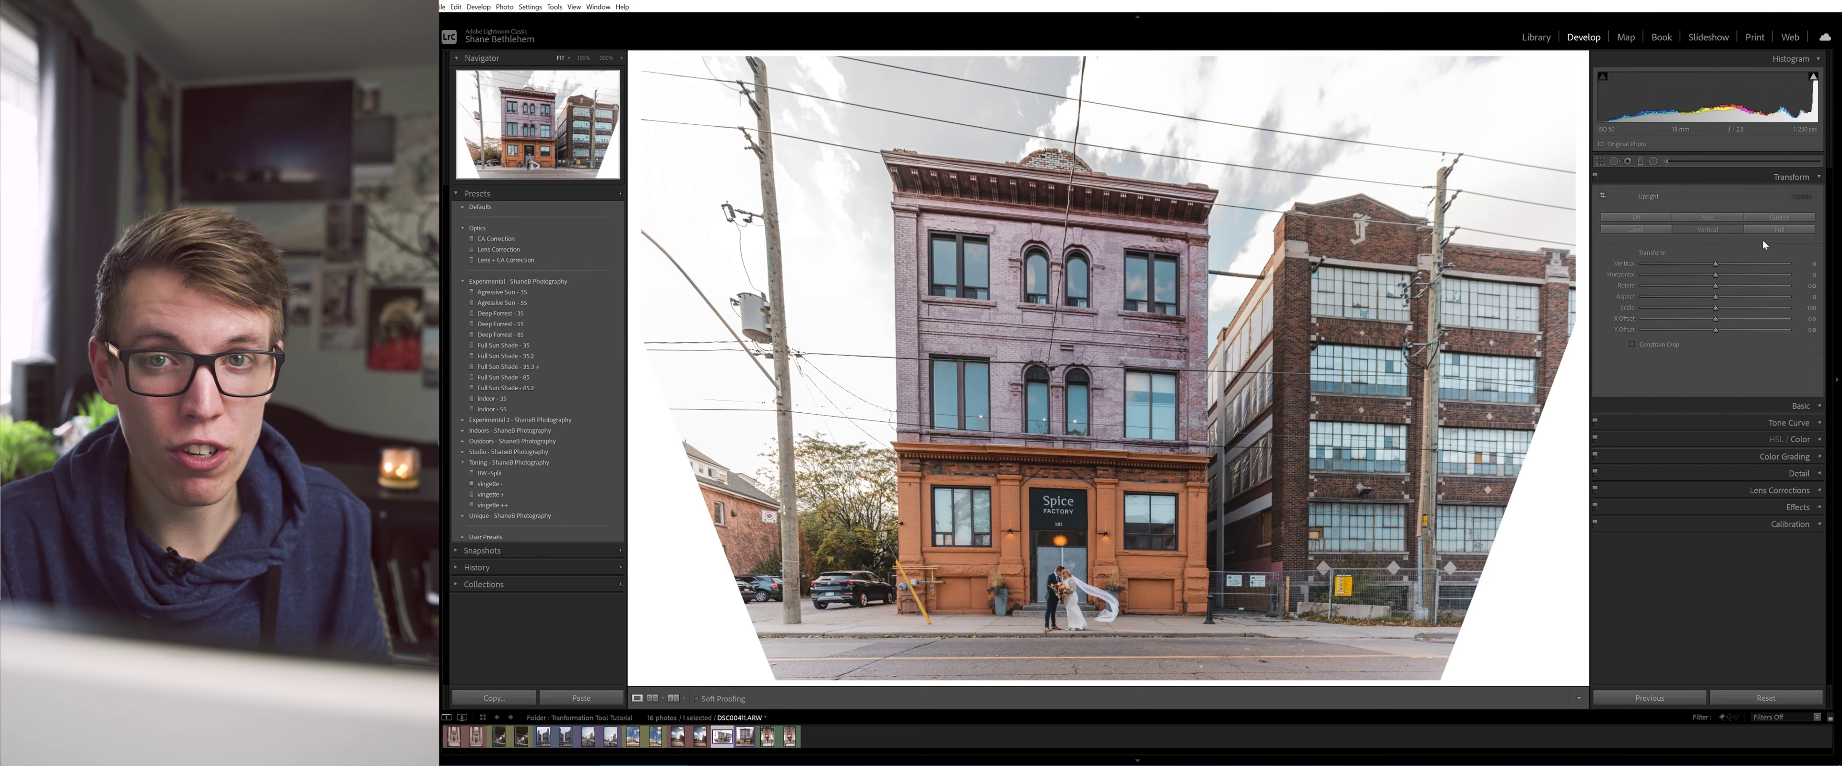
- Try Upright Full, then switch the Guided Upright tool on and back off
click(1785, 229)
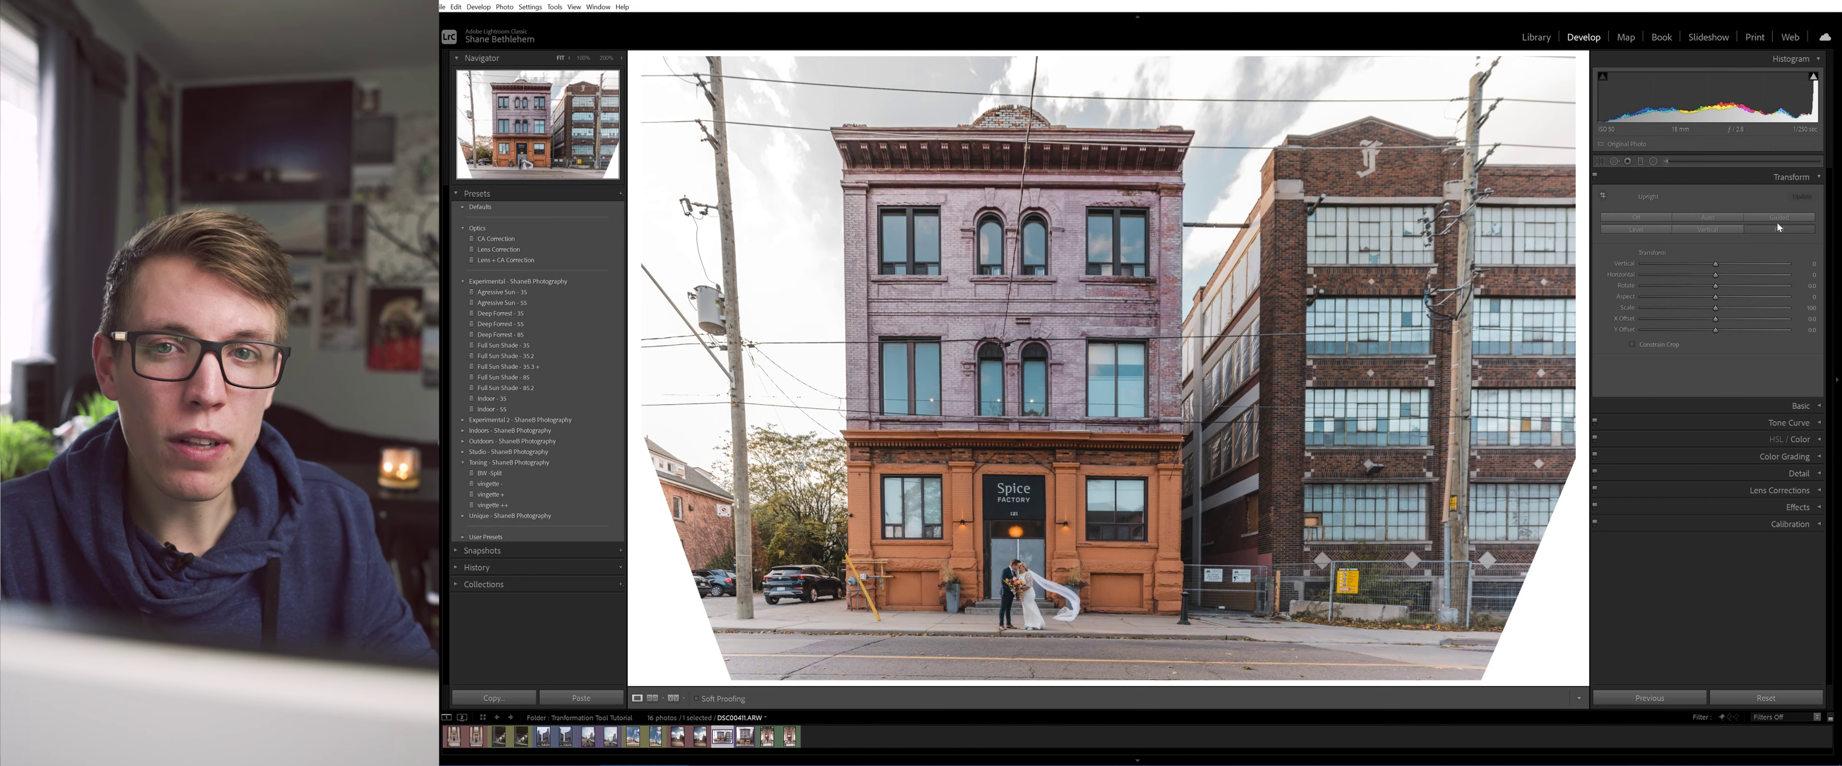
click(1780, 218)
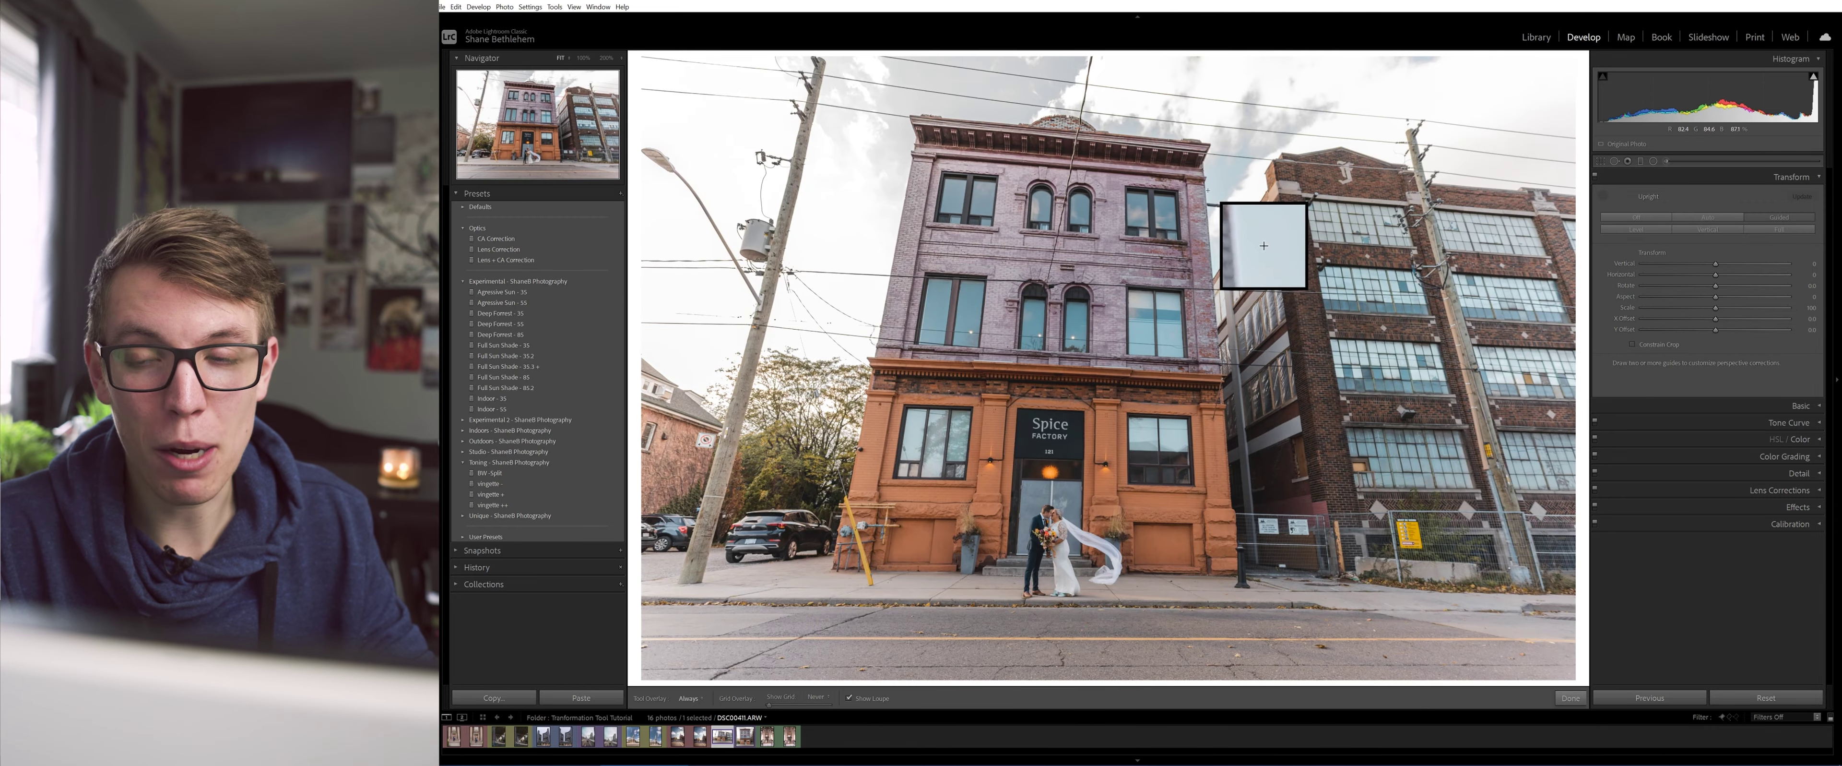
click(1603, 196)
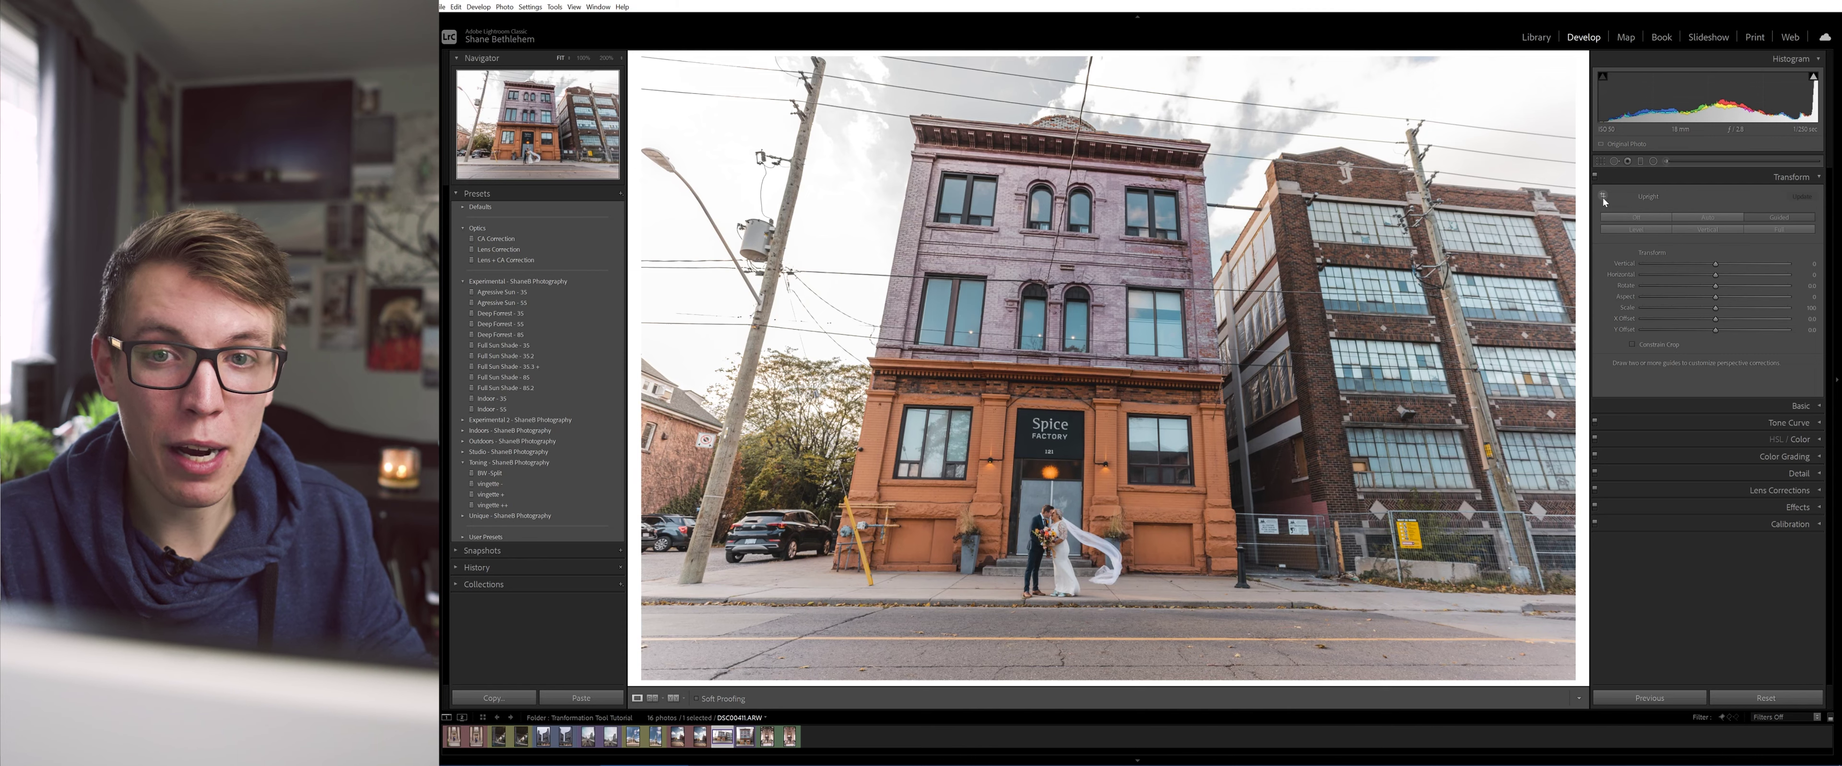
- Re-enable Guided Upright and draw vertical guides along the purple building's right and left edges
click(1604, 198)
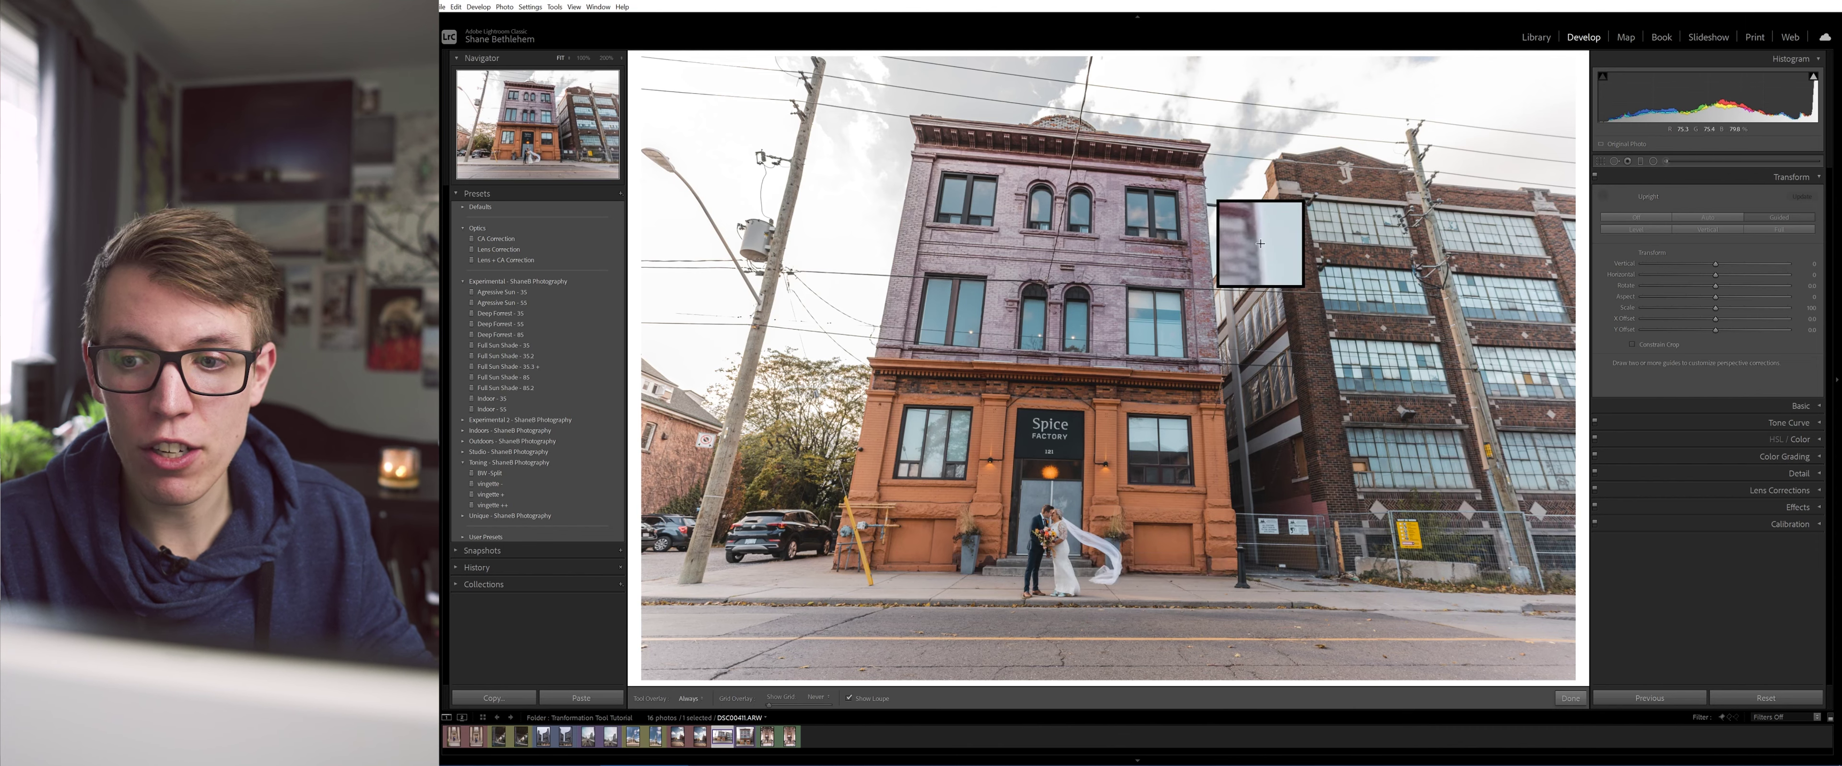
drag(1216, 283, 1229, 479)
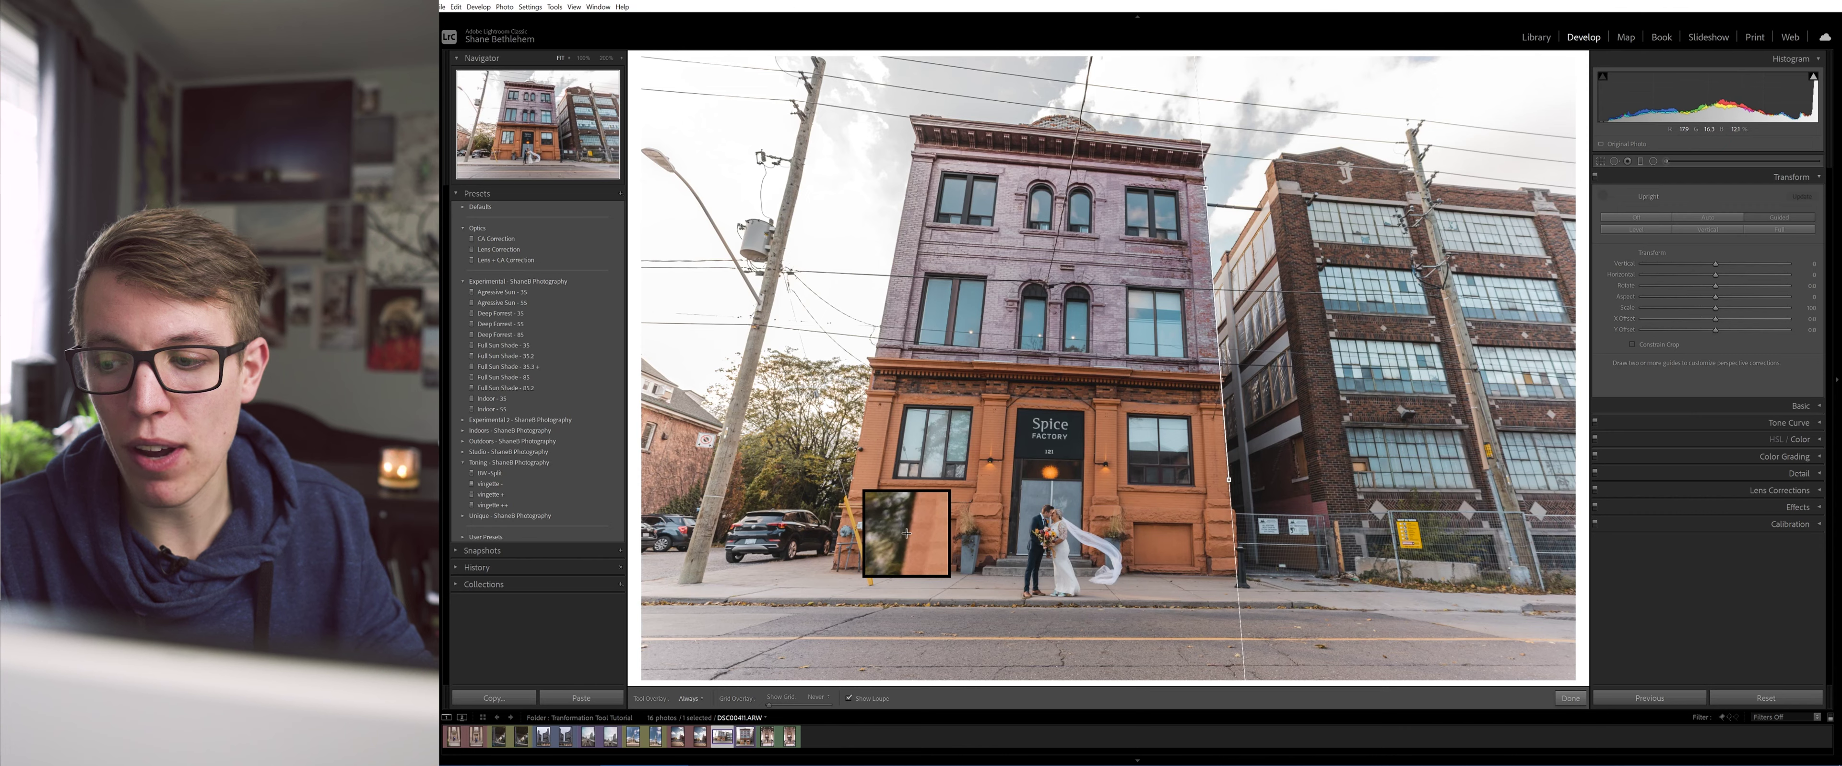
drag(852, 478, 911, 168)
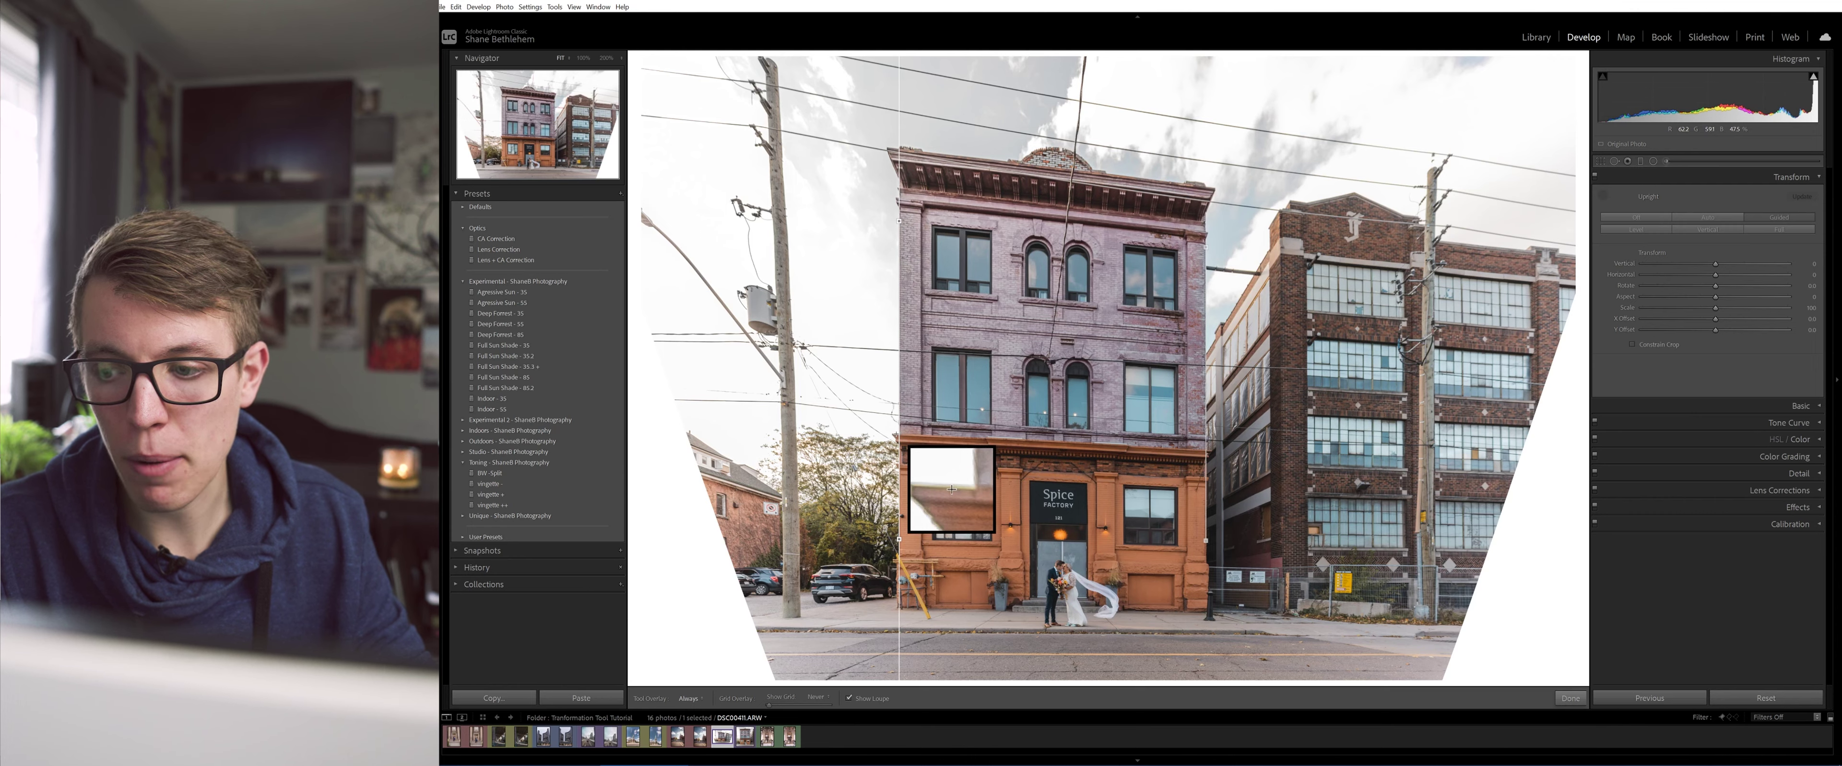
- Add horizontal guides along the storefront cornice and upper cornice, then finish Guided Upright
drag(896, 434, 1204, 451)
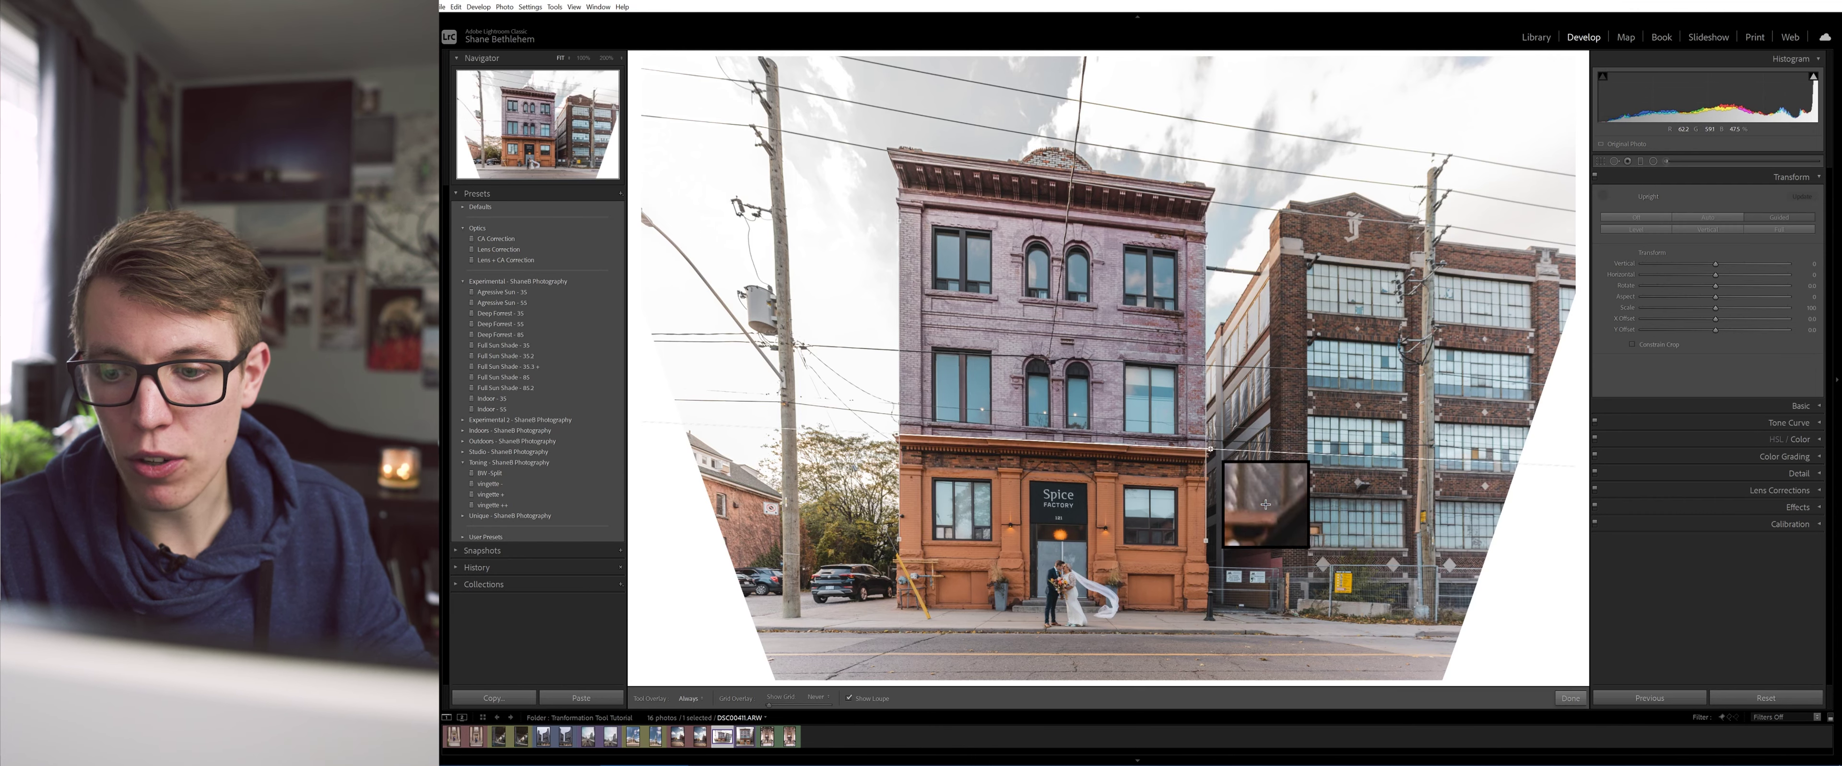
drag(1266, 504, 1264, 506)
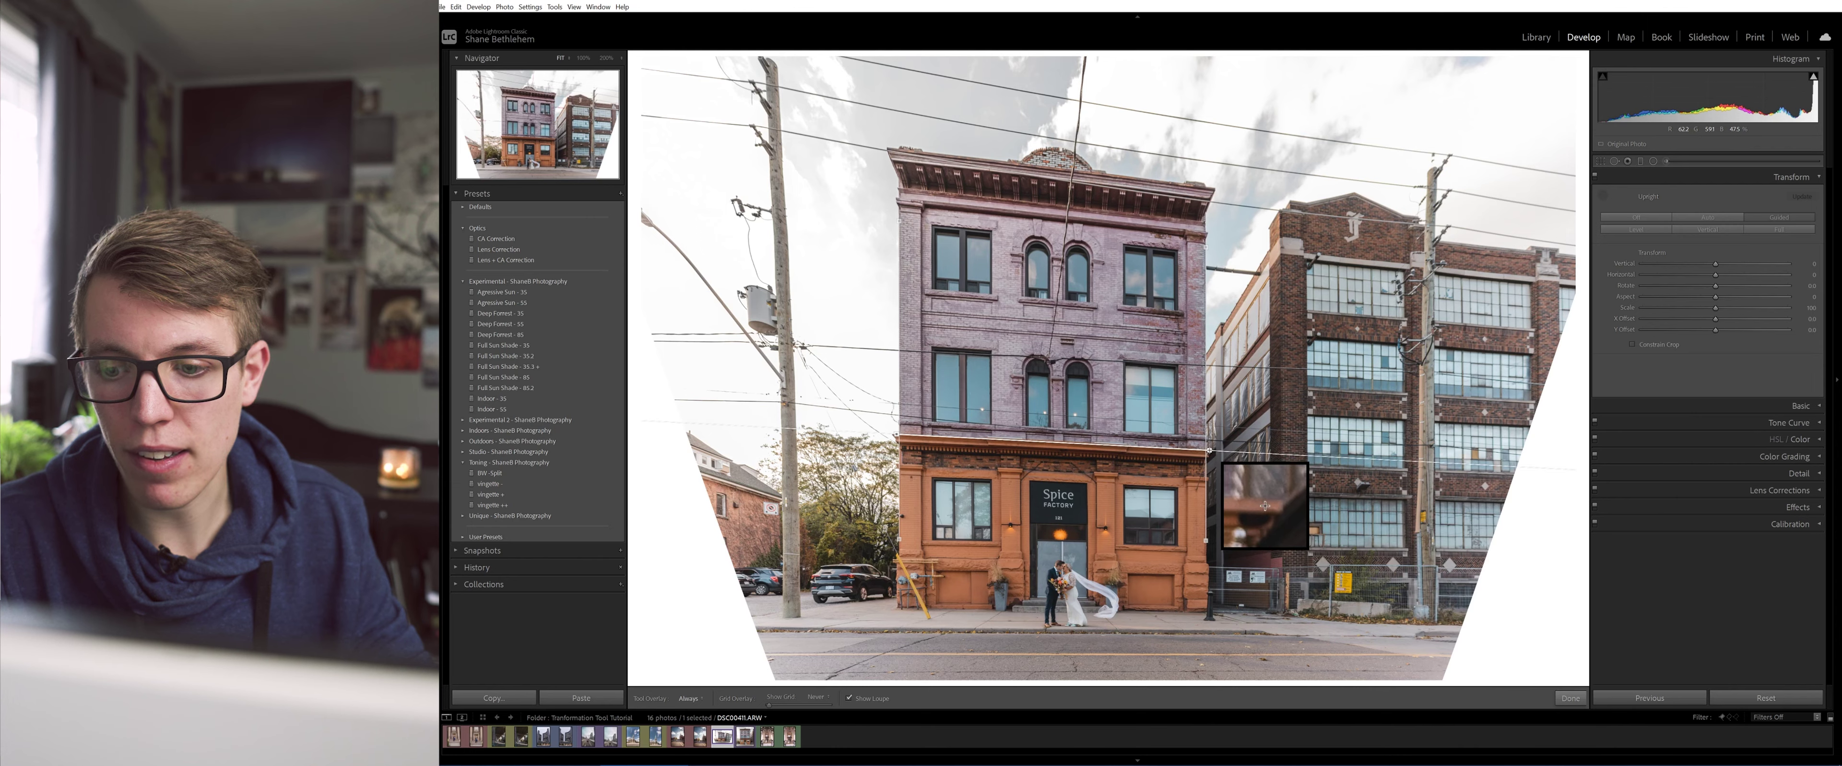
drag(1265, 505, 1266, 505)
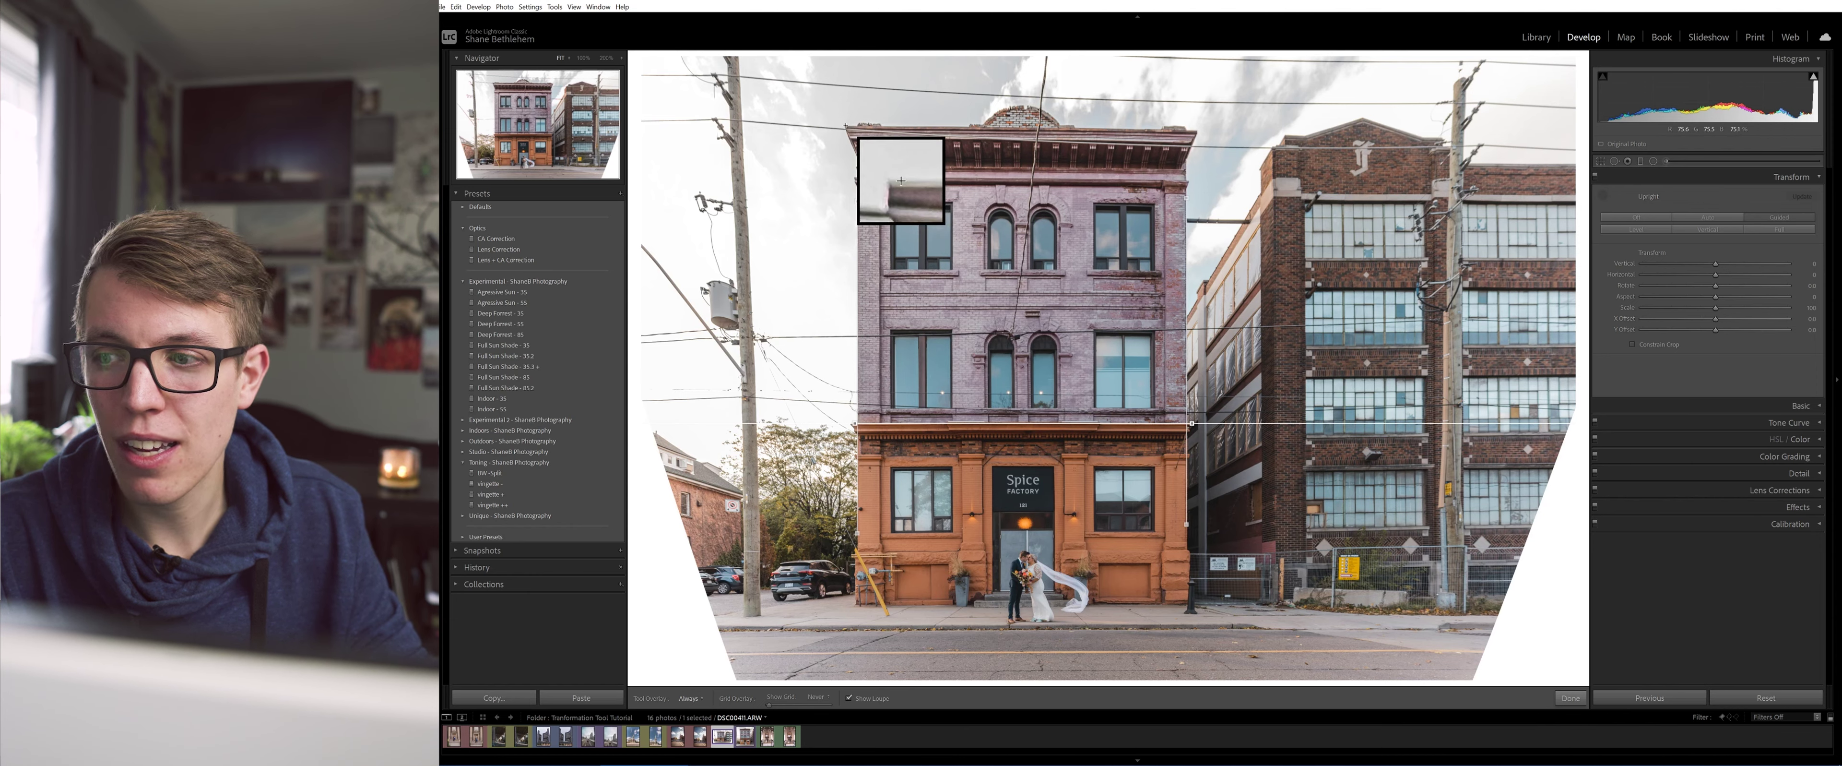
drag(845, 126, 1196, 130)
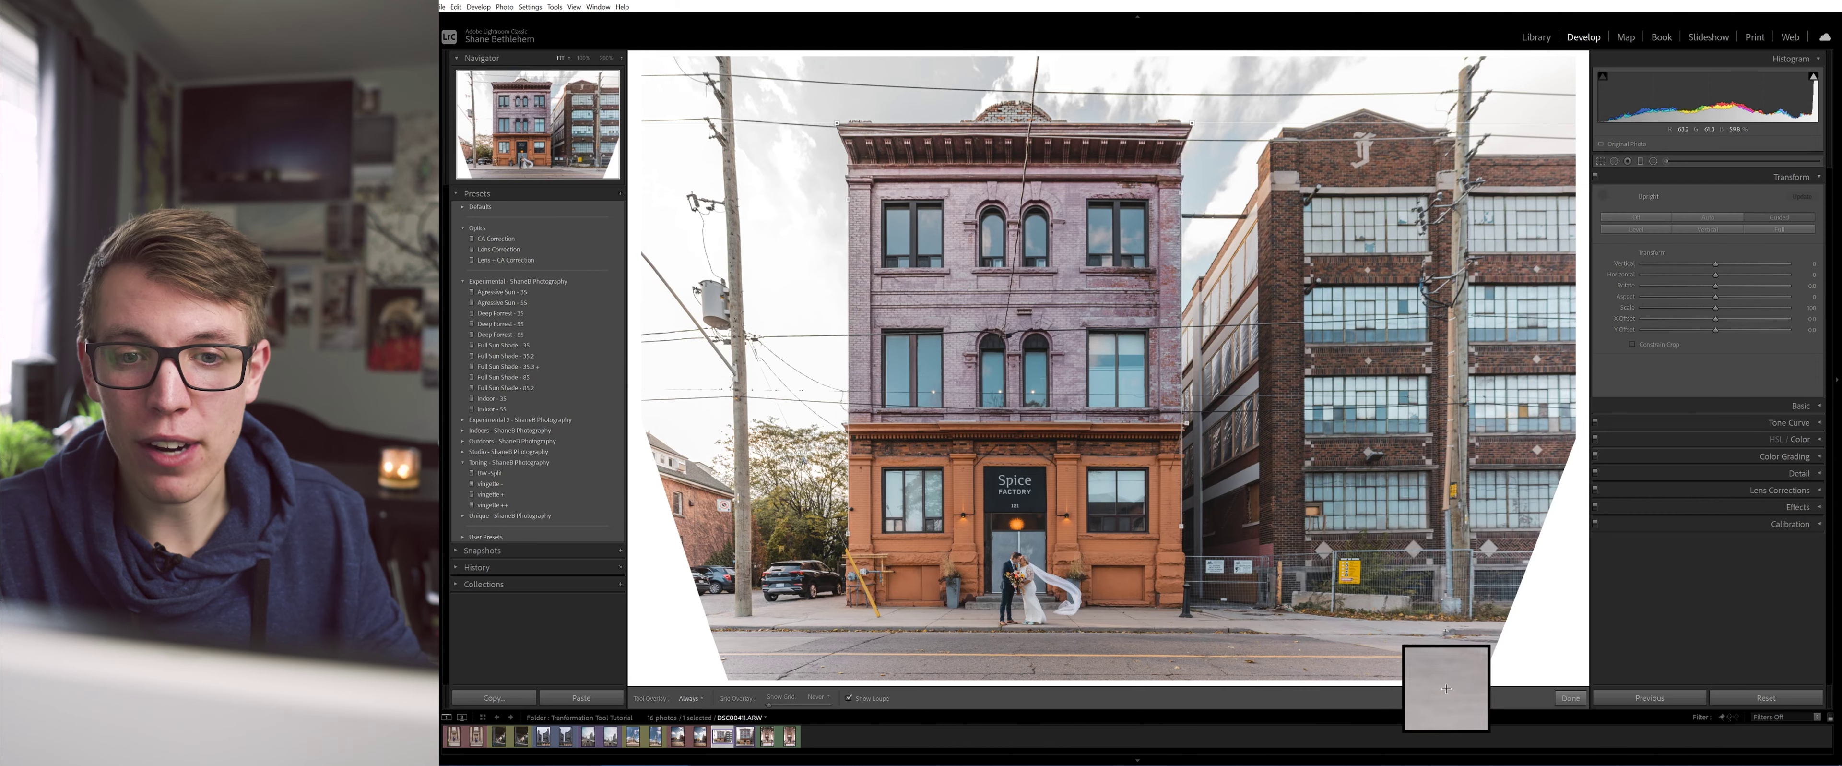
click(1604, 196)
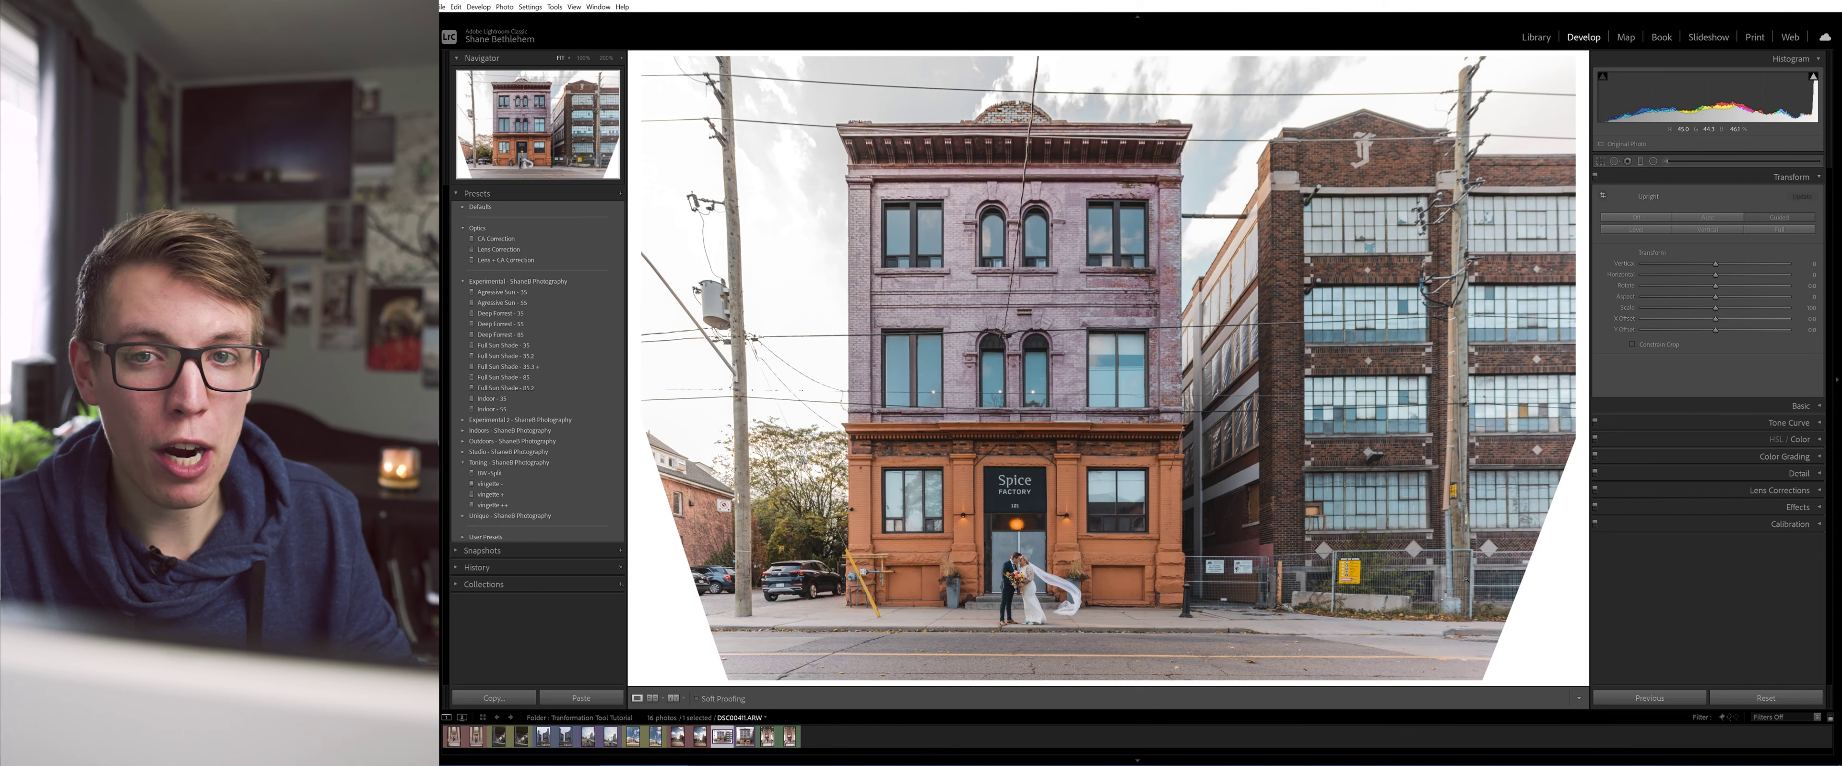
- Turn on Constrain Crop to trim the white wedges from the straightened photo
click(1633, 344)
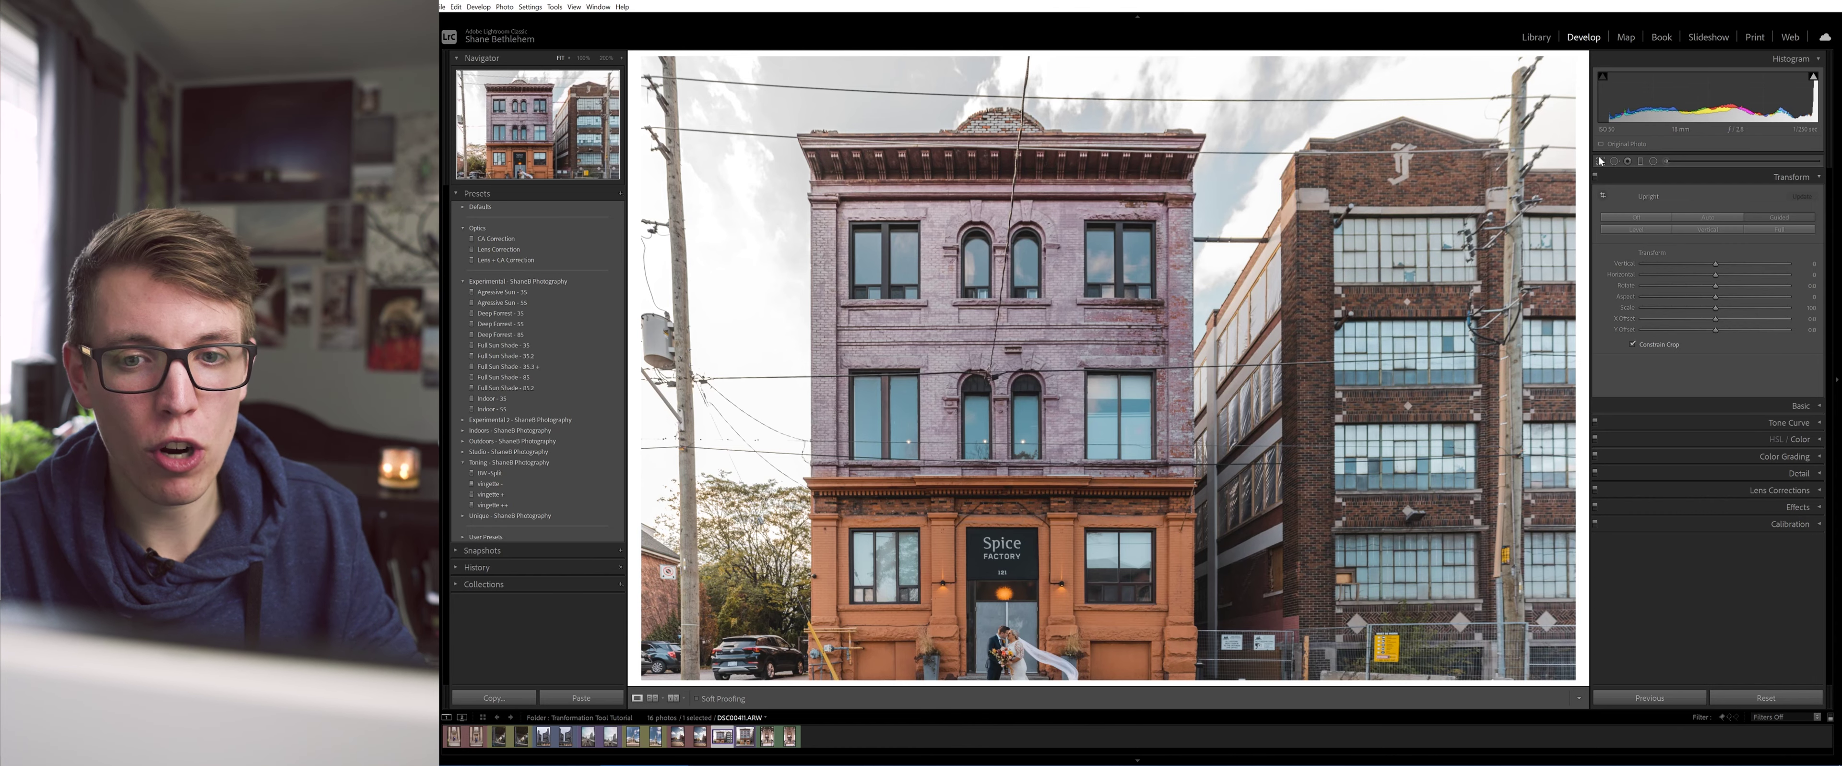
click(1708, 217)
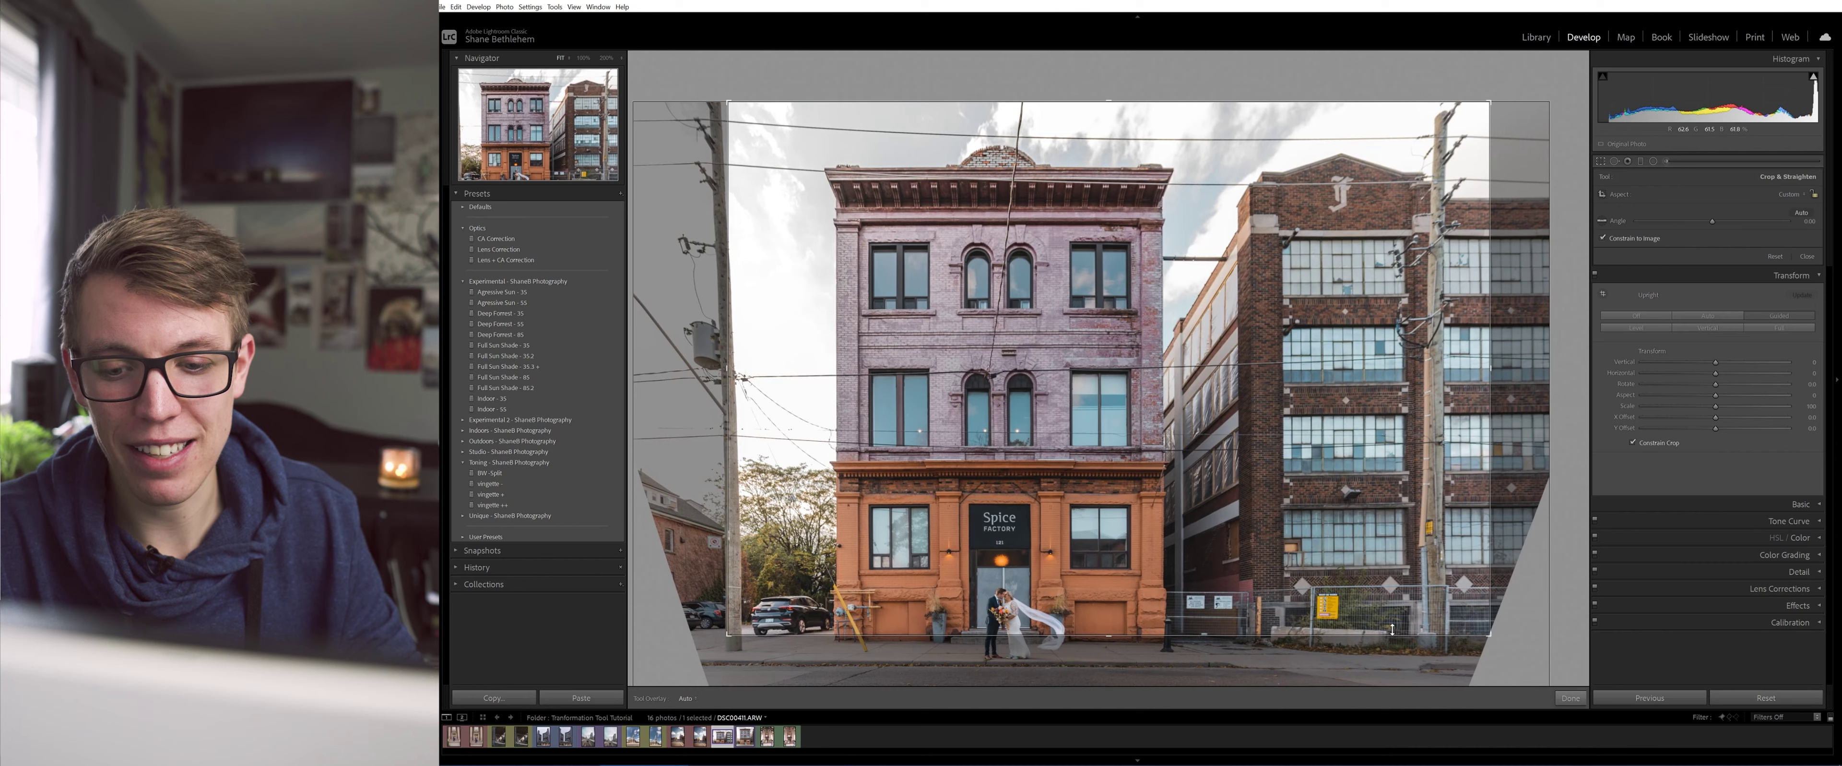
- Crop to a 1x1 square, unlock and narrow the frame, then reapply Upright Vertical
key(r)
drag(1357, 662, 1357, 662)
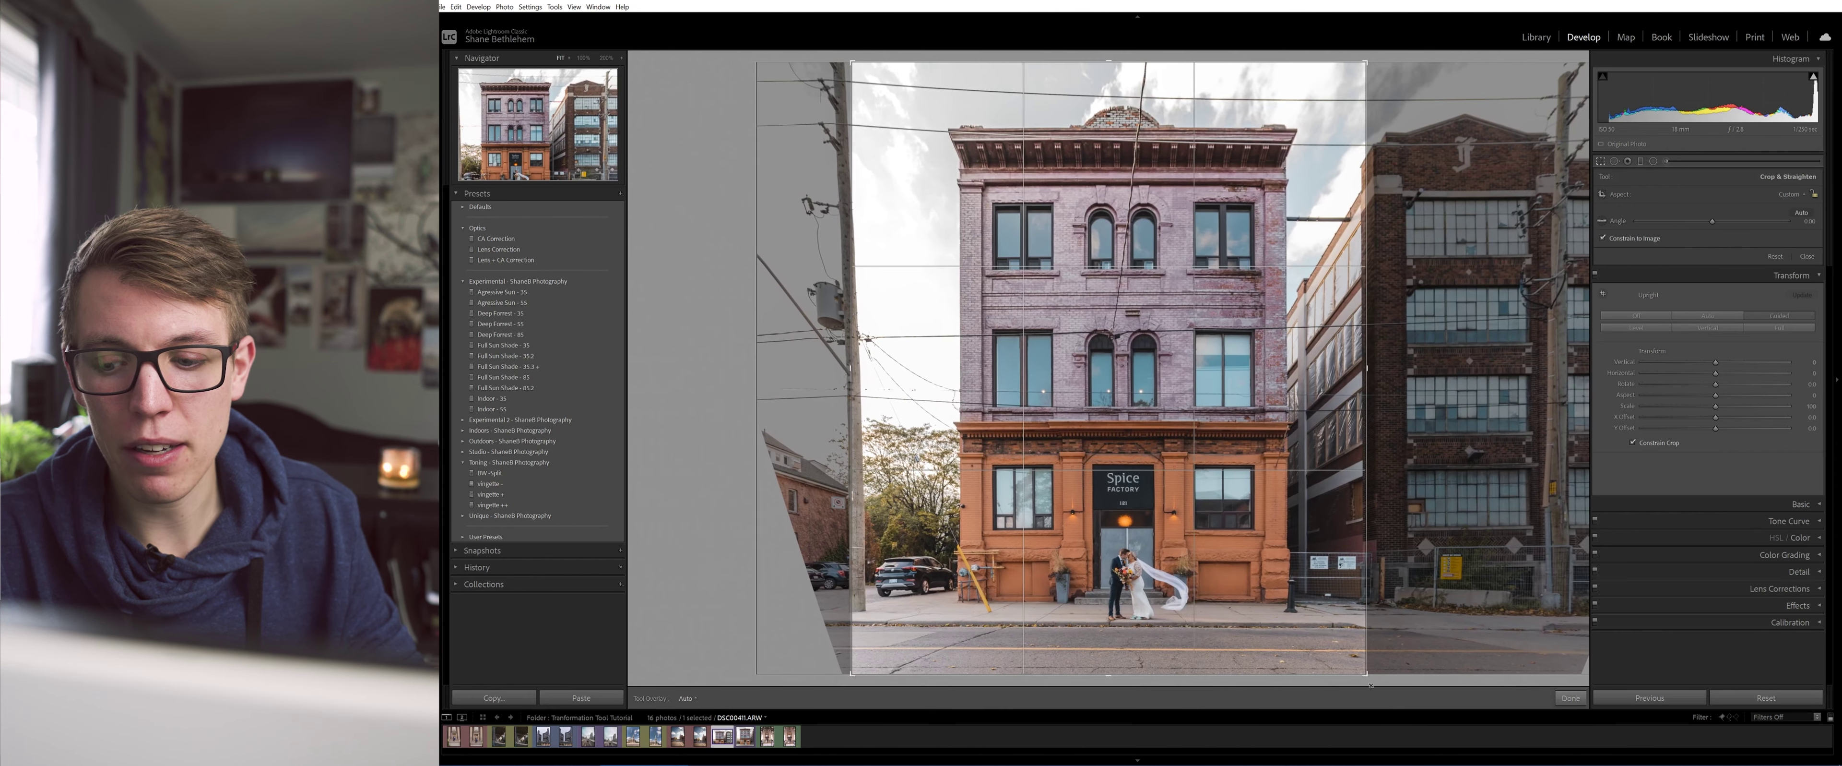
click(1784, 192)
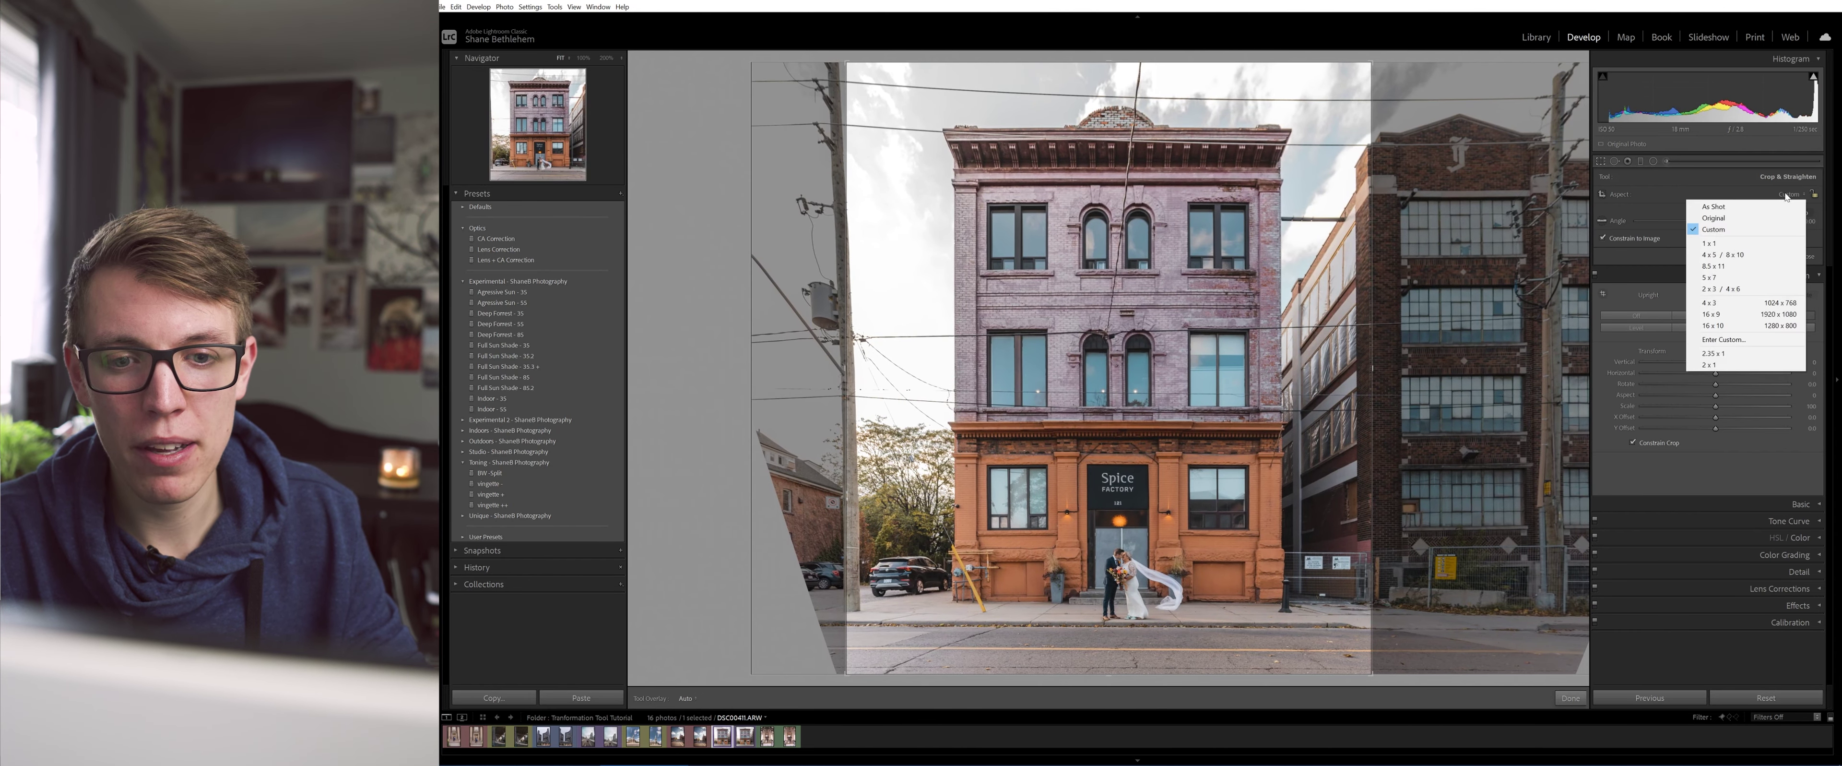
click(1724, 244)
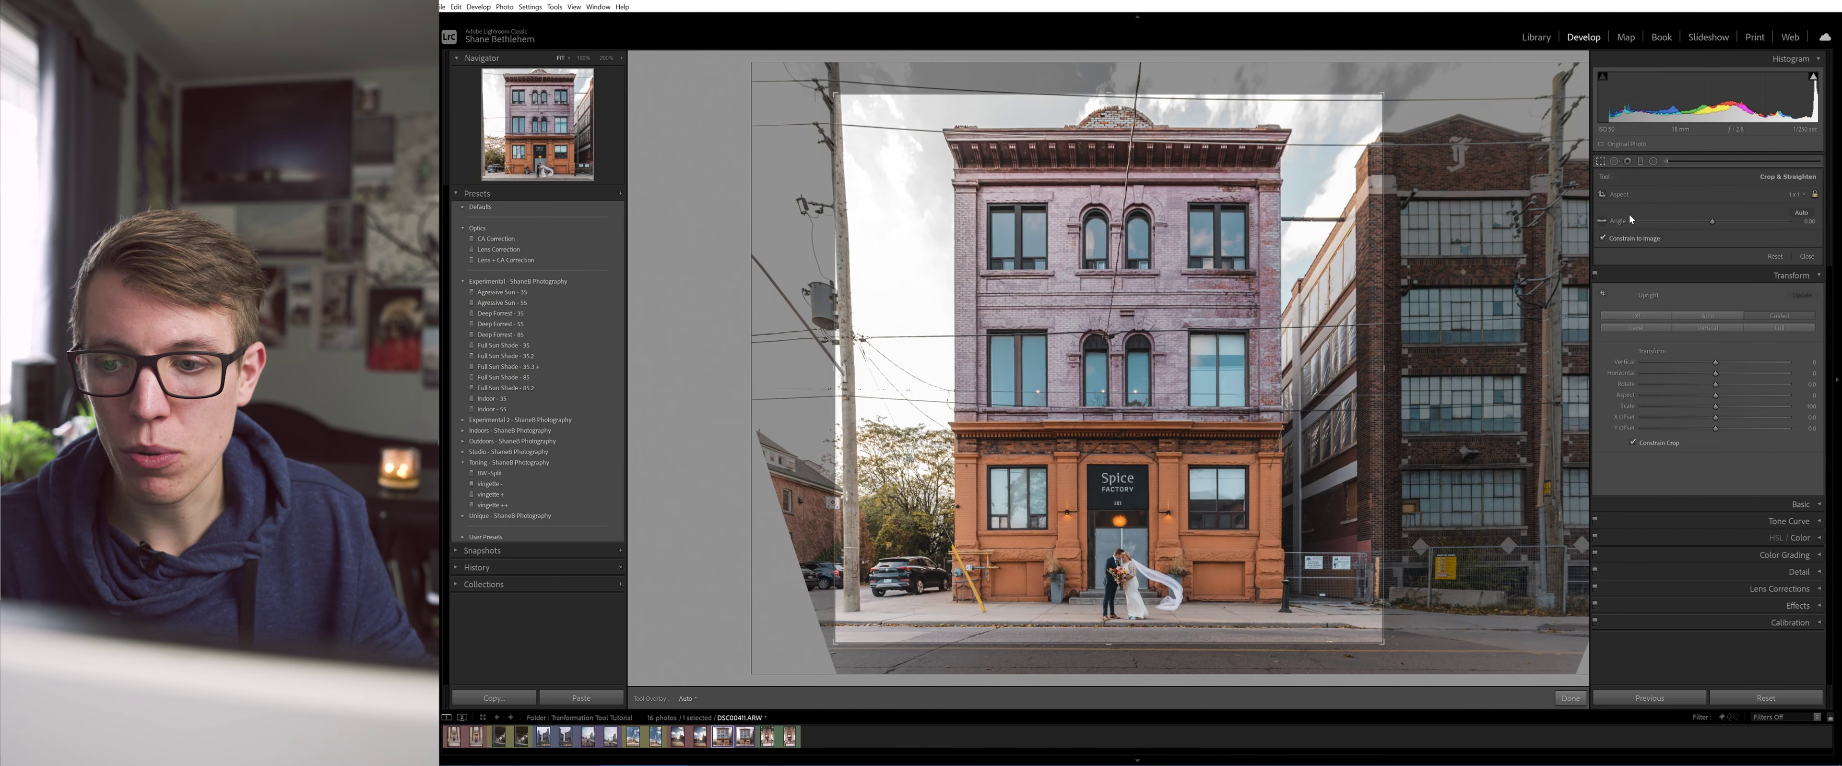
drag(1209, 383, 1224, 379)
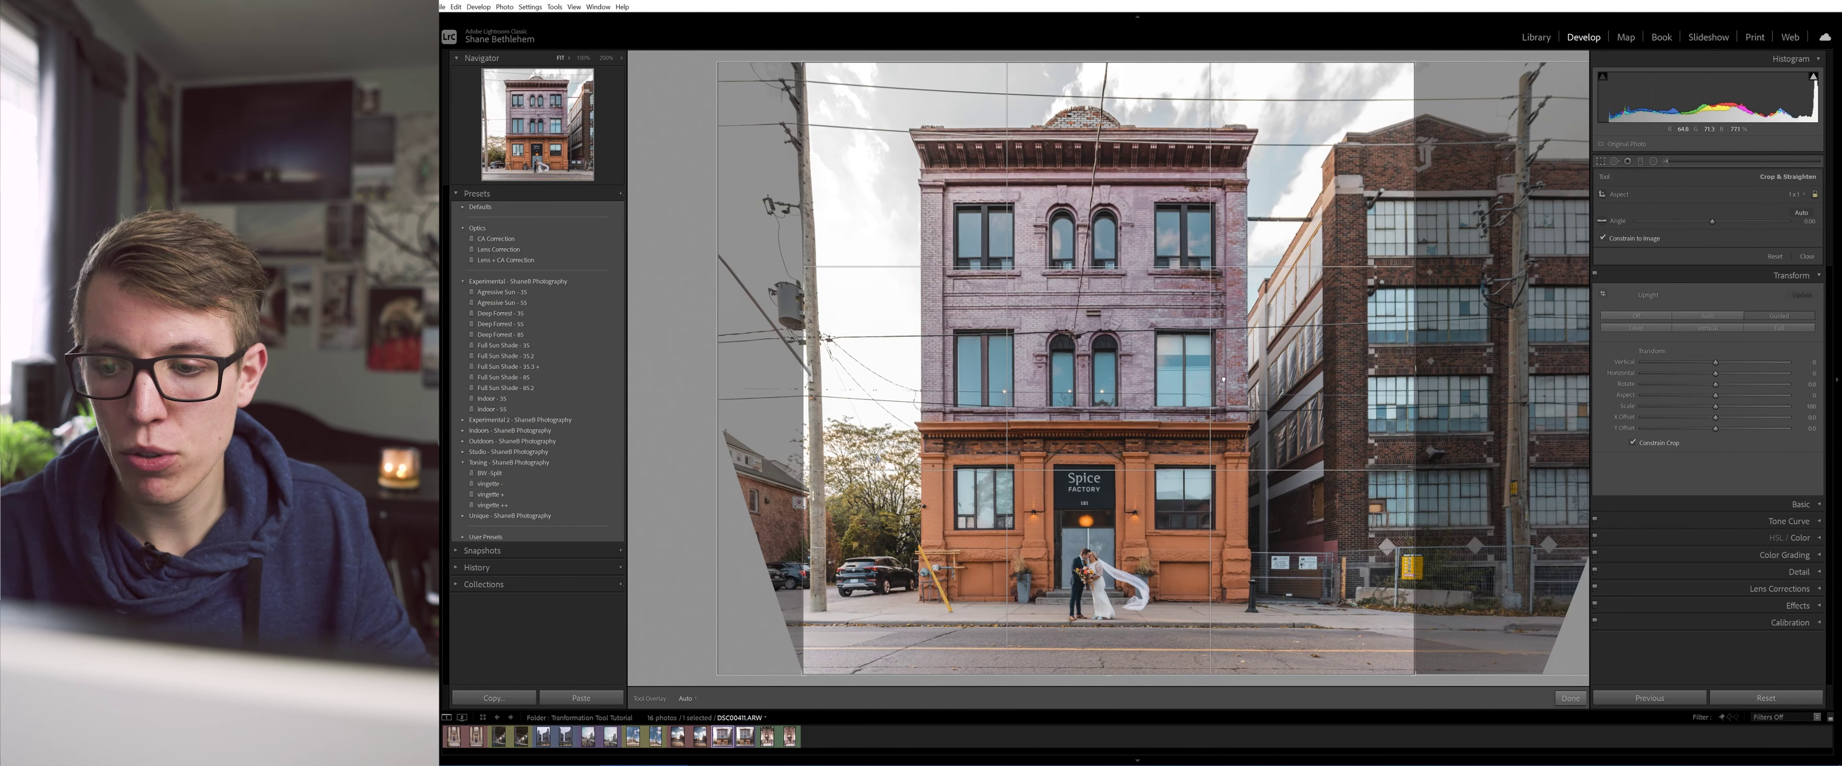
click(1814, 194)
drag(1414, 313, 1394, 312)
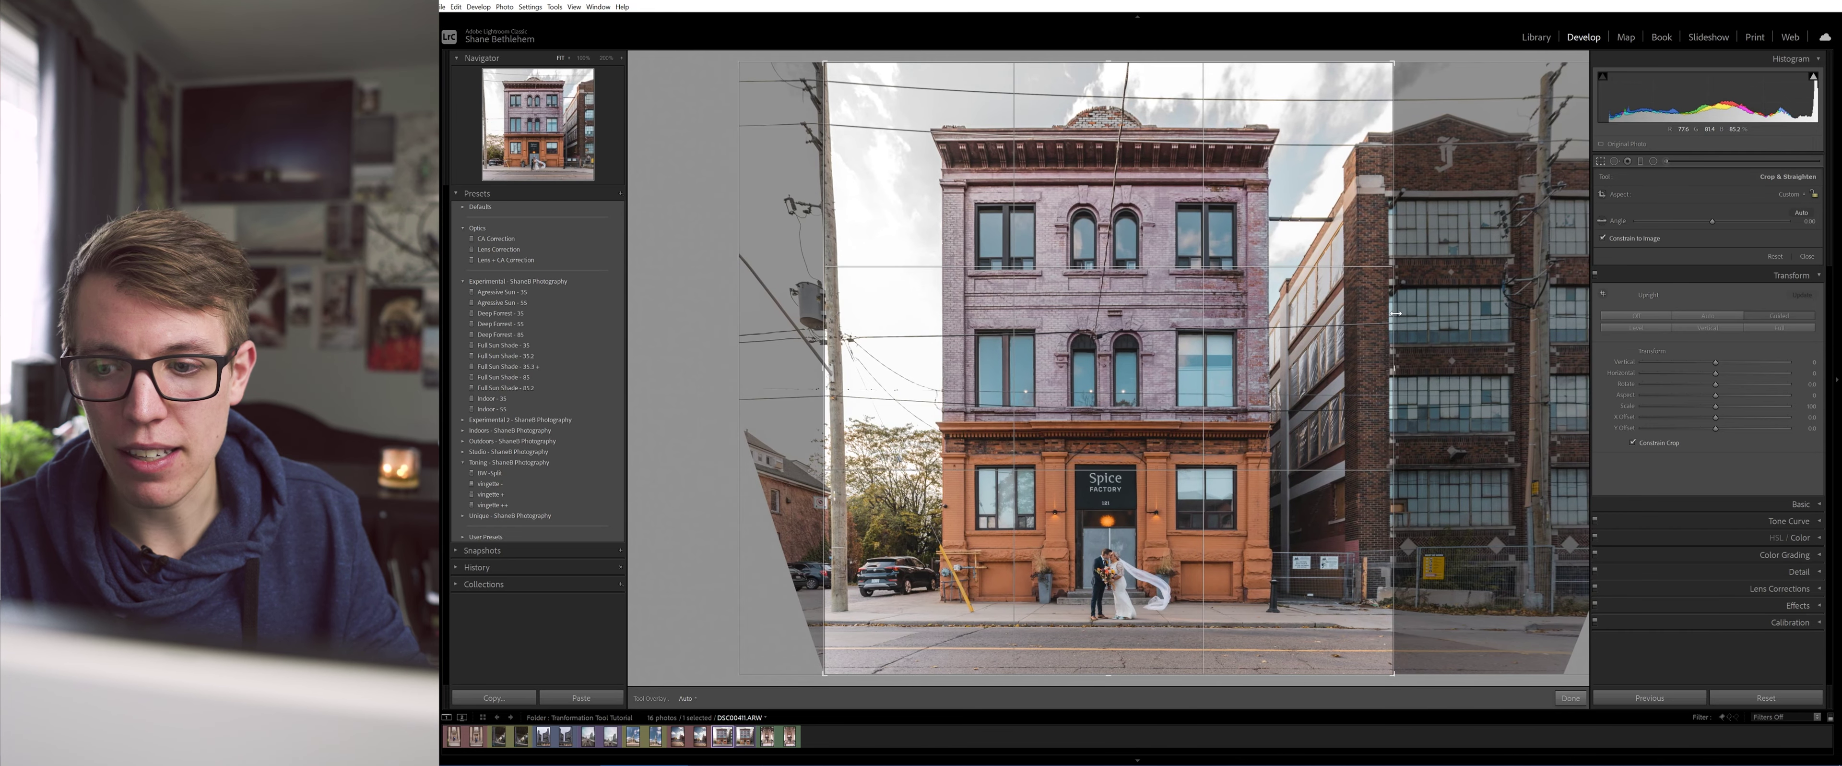
click(1571, 698)
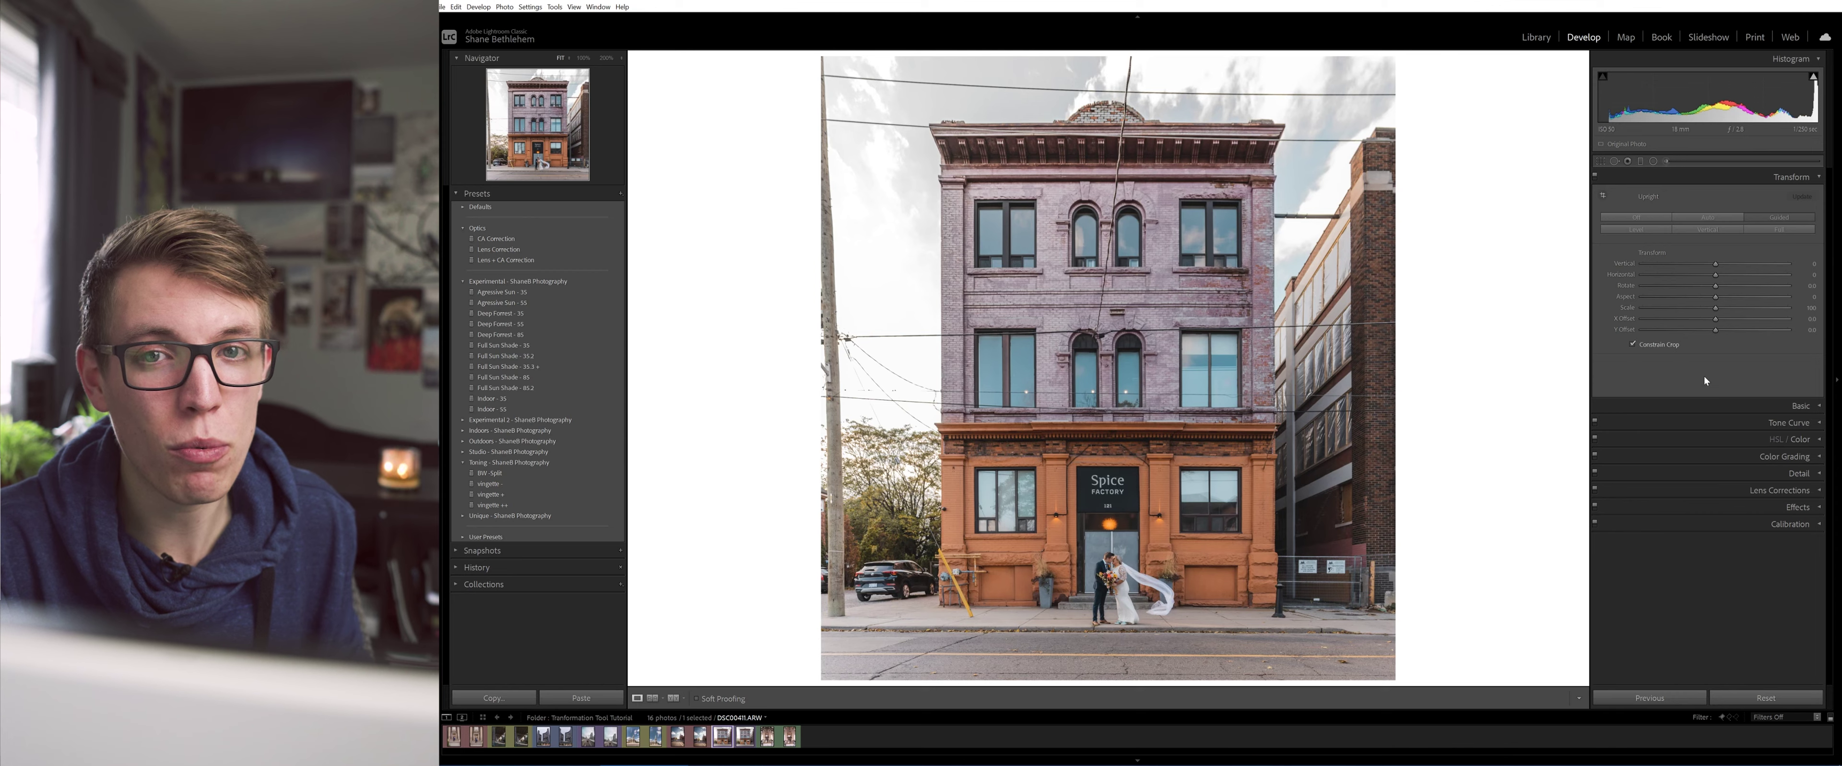
click(1738, 230)
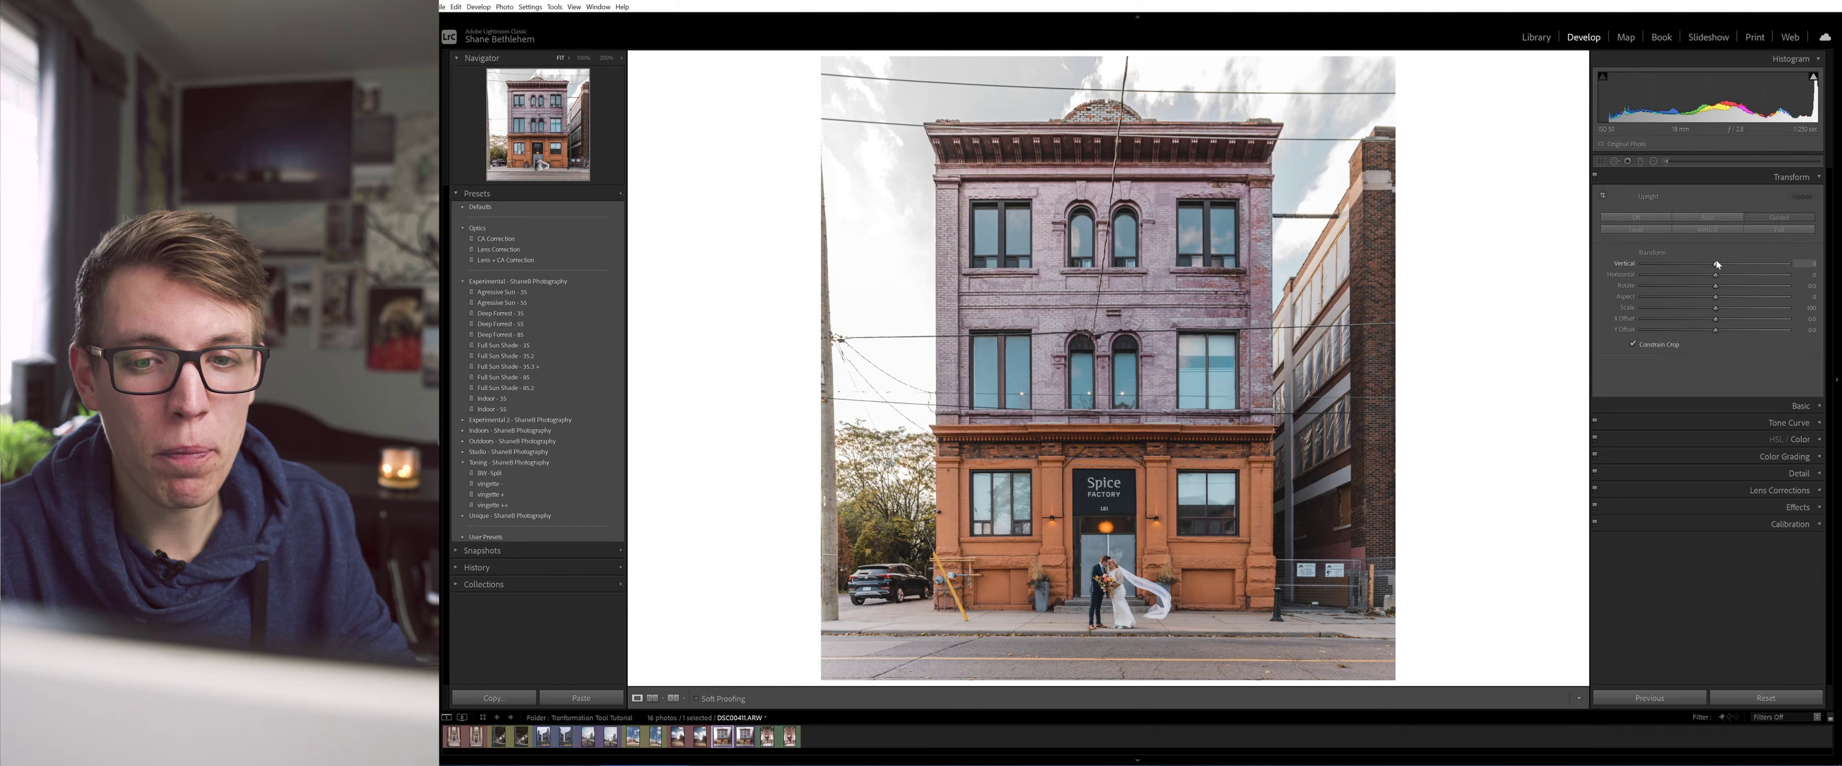
- Fine-tune the Vertical and Horizontal transform sliders and start adjusting Aspect
mouse_move(1717, 264)
mouse_down()
mouse_move(1745, 264)
mouse_move(1718, 268)
mouse_up()
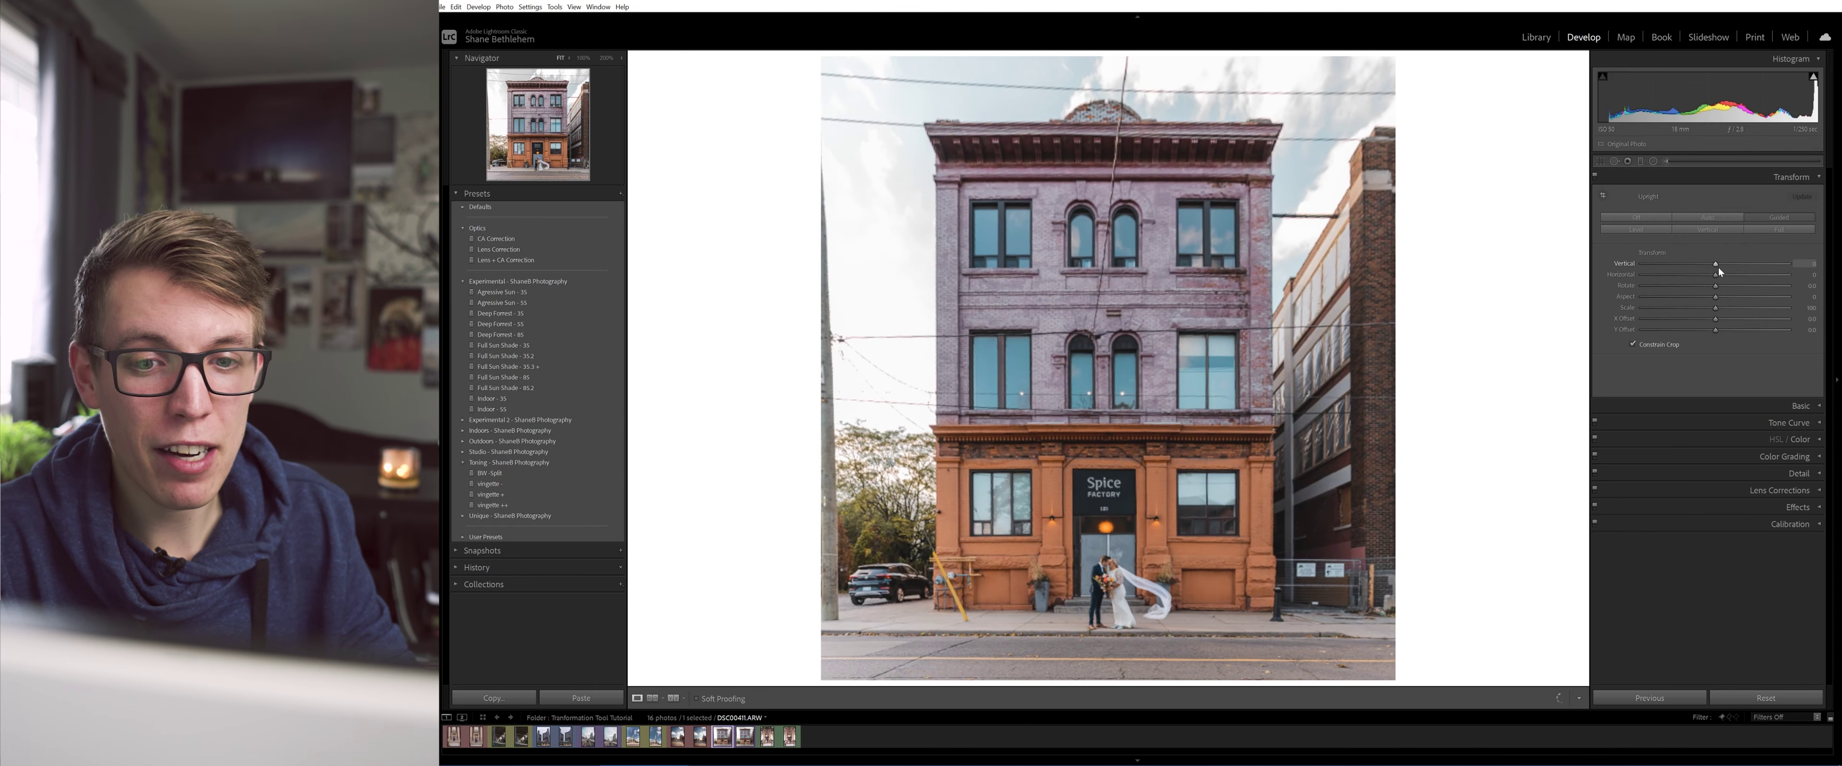
mouse_move(1717, 275)
mouse_down()
mouse_move(1760, 289)
mouse_move(1612, 294)
mouse_move(1715, 290)
mouse_up()
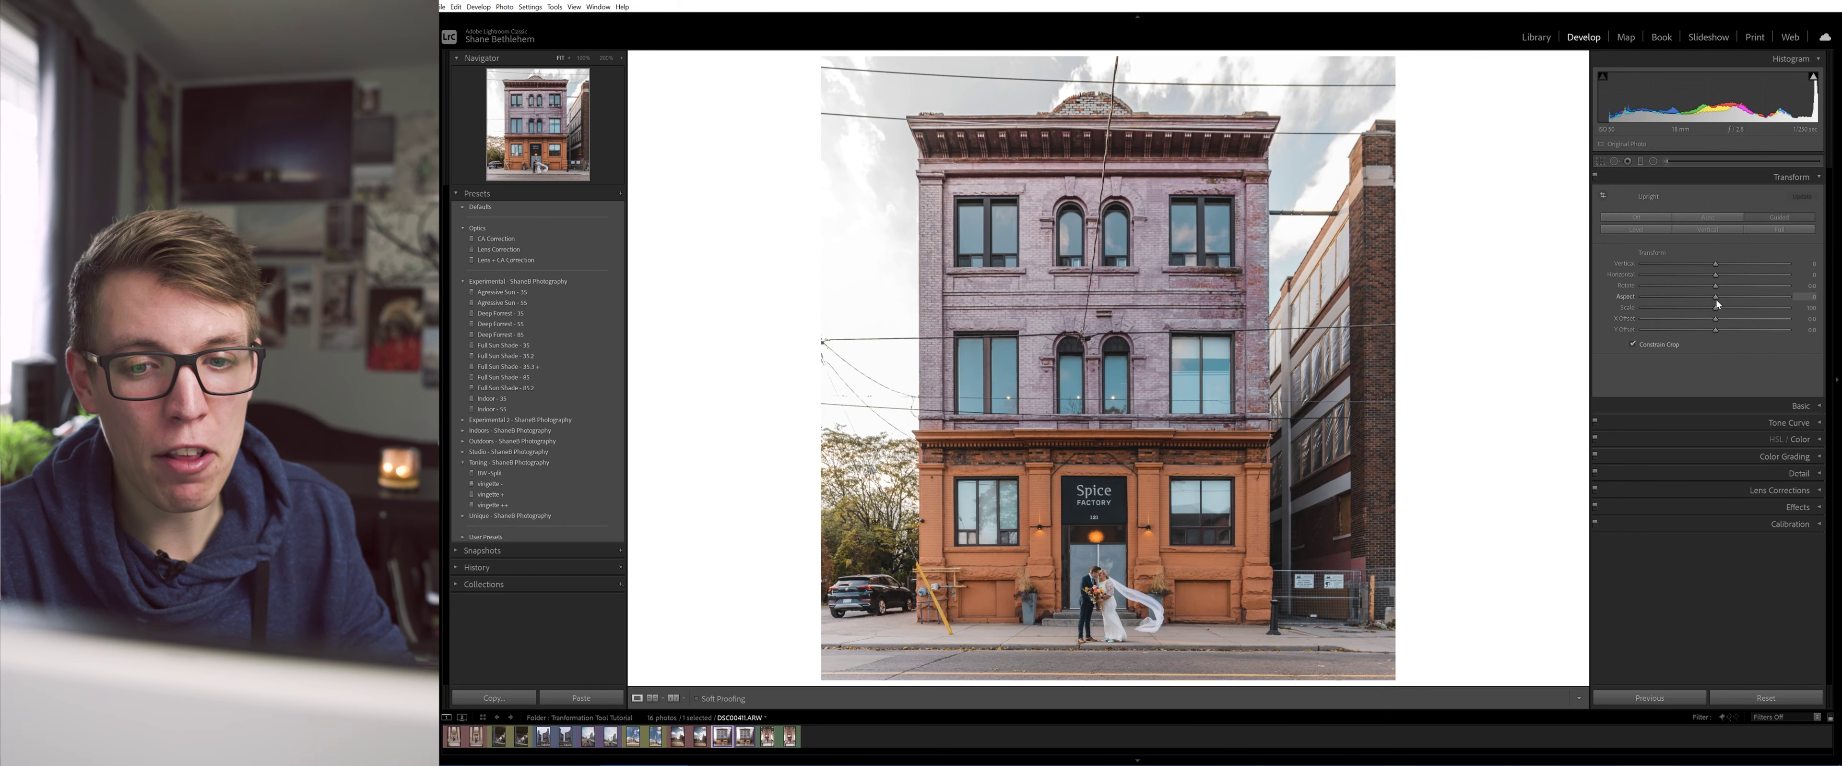
drag(1717, 300, 1713, 303)
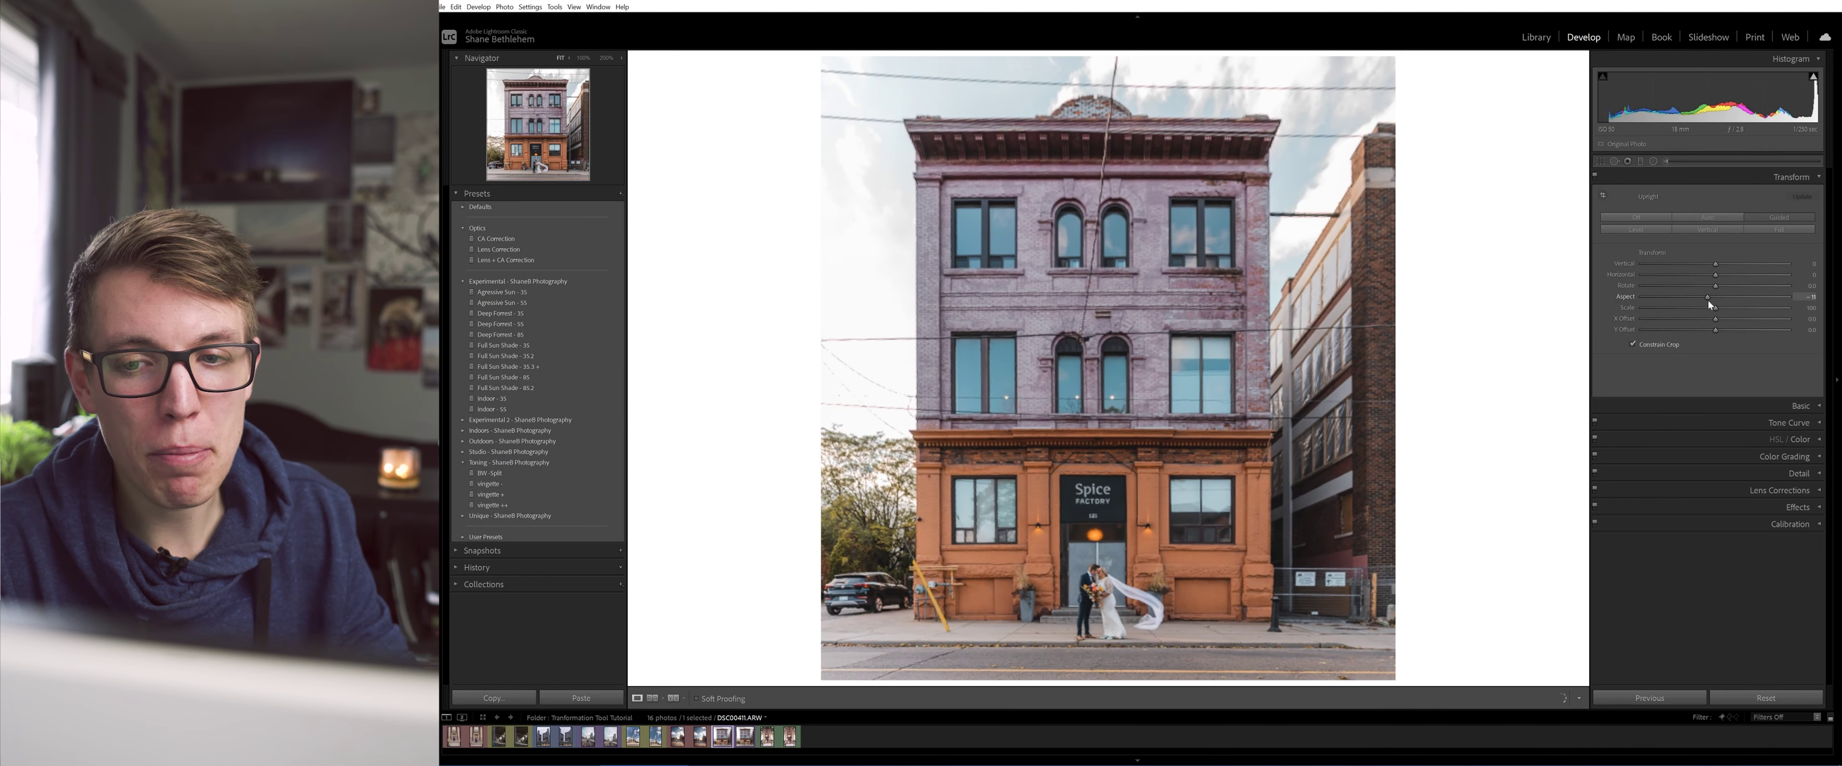
- Reset the Aspect slider and set it to +9, then return to crop mode
drag(1714, 304, 1723, 305)
double_click(1722, 304)
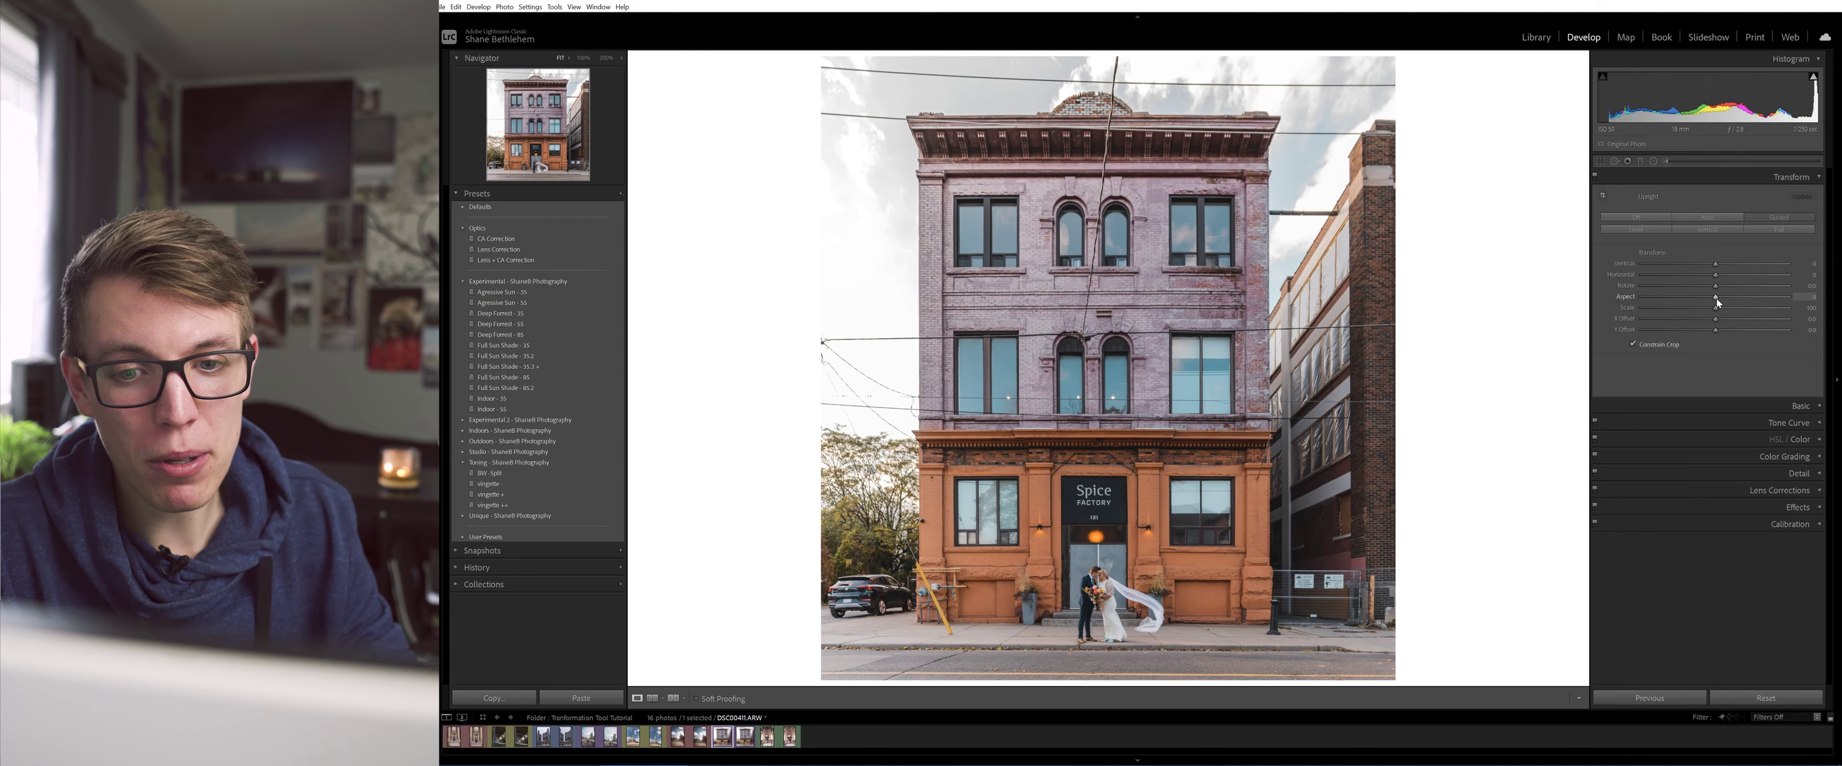
drag(1717, 301, 1729, 301)
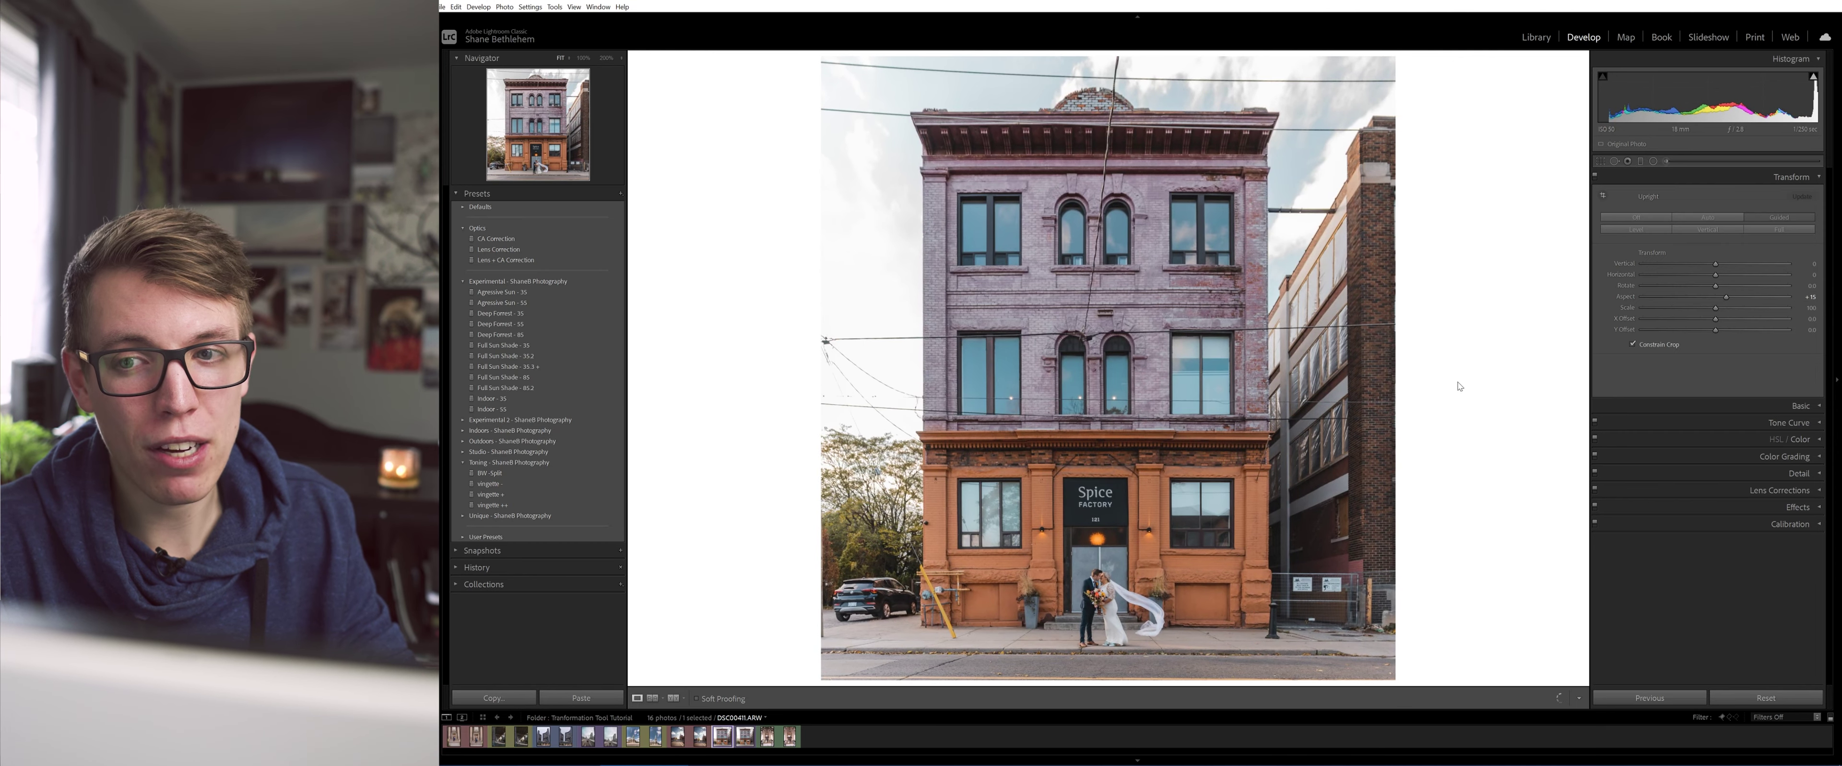
key(r)
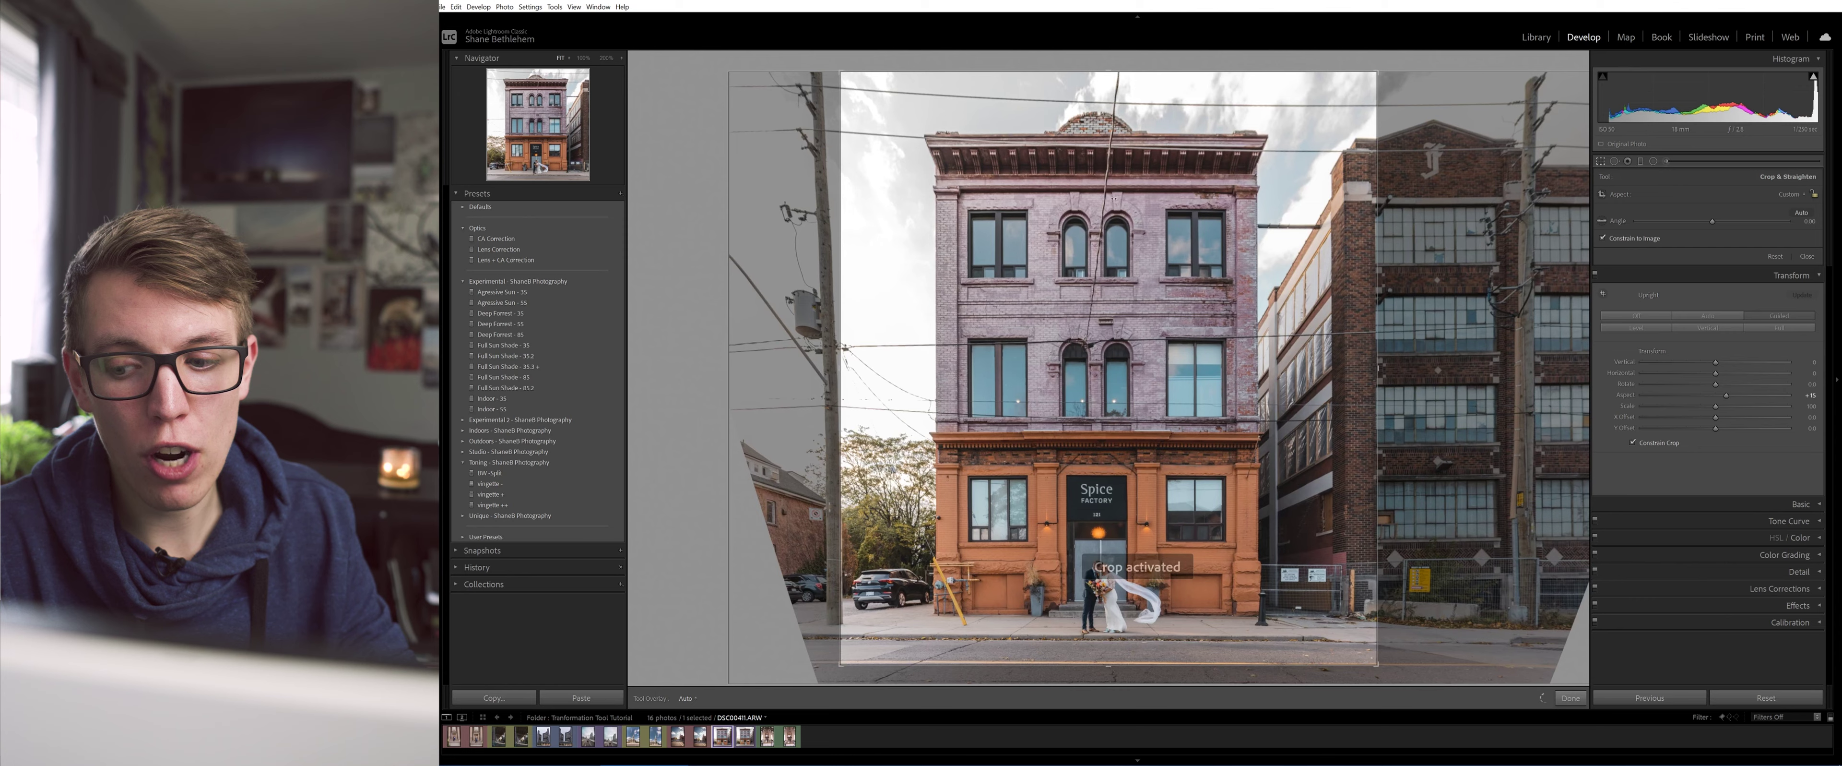
- Extend the crop's bottom edge down to include more of the street, then apply it
drag(1111, 660, 1108, 680)
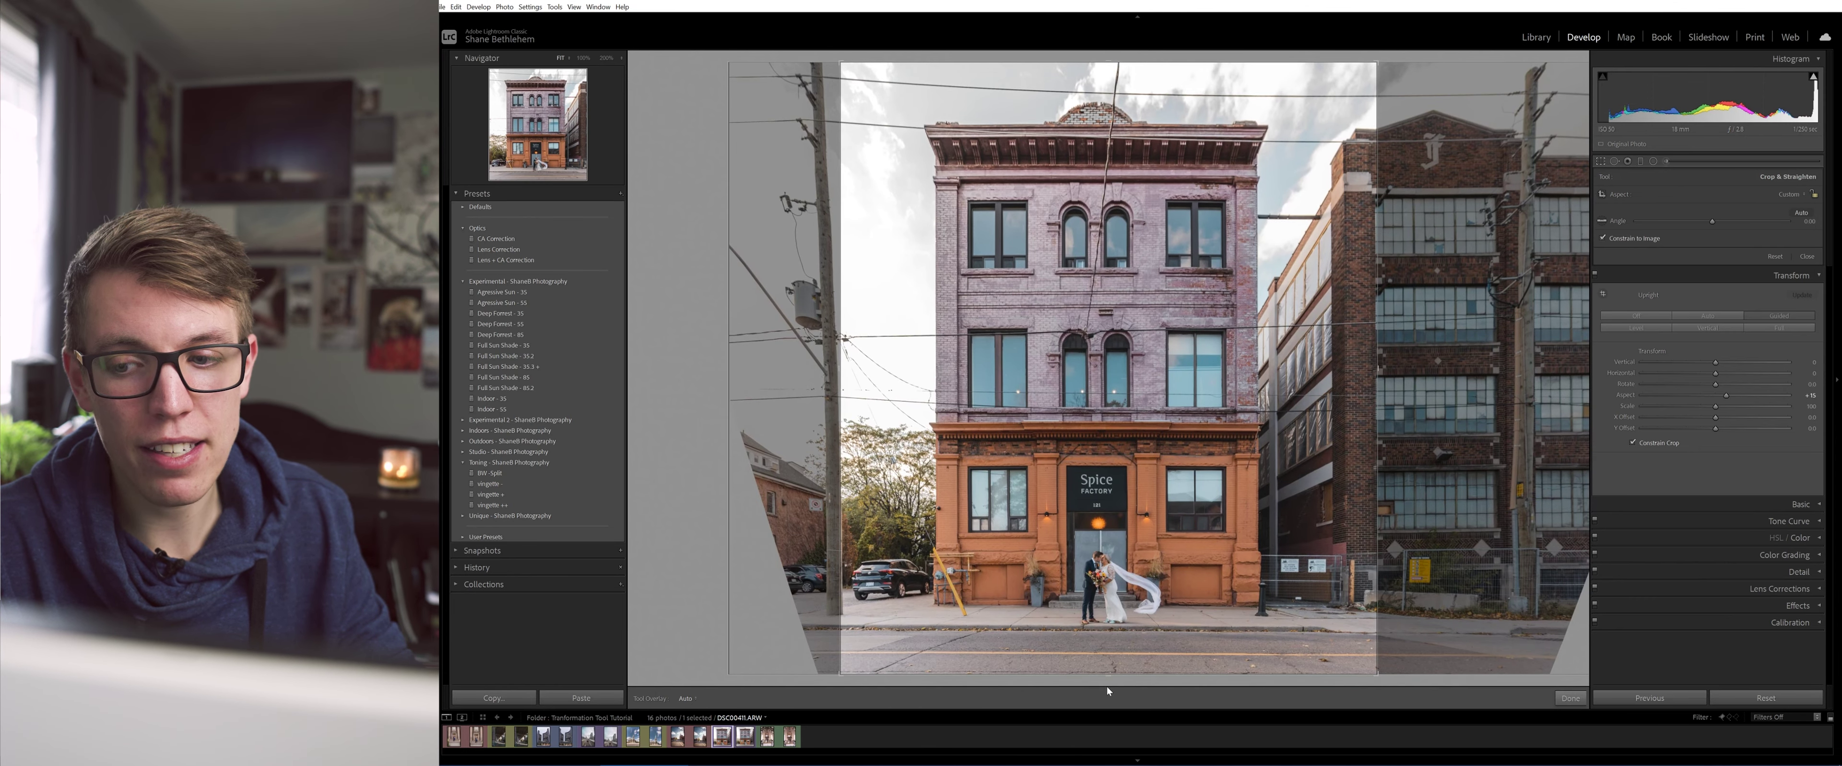
key(d)
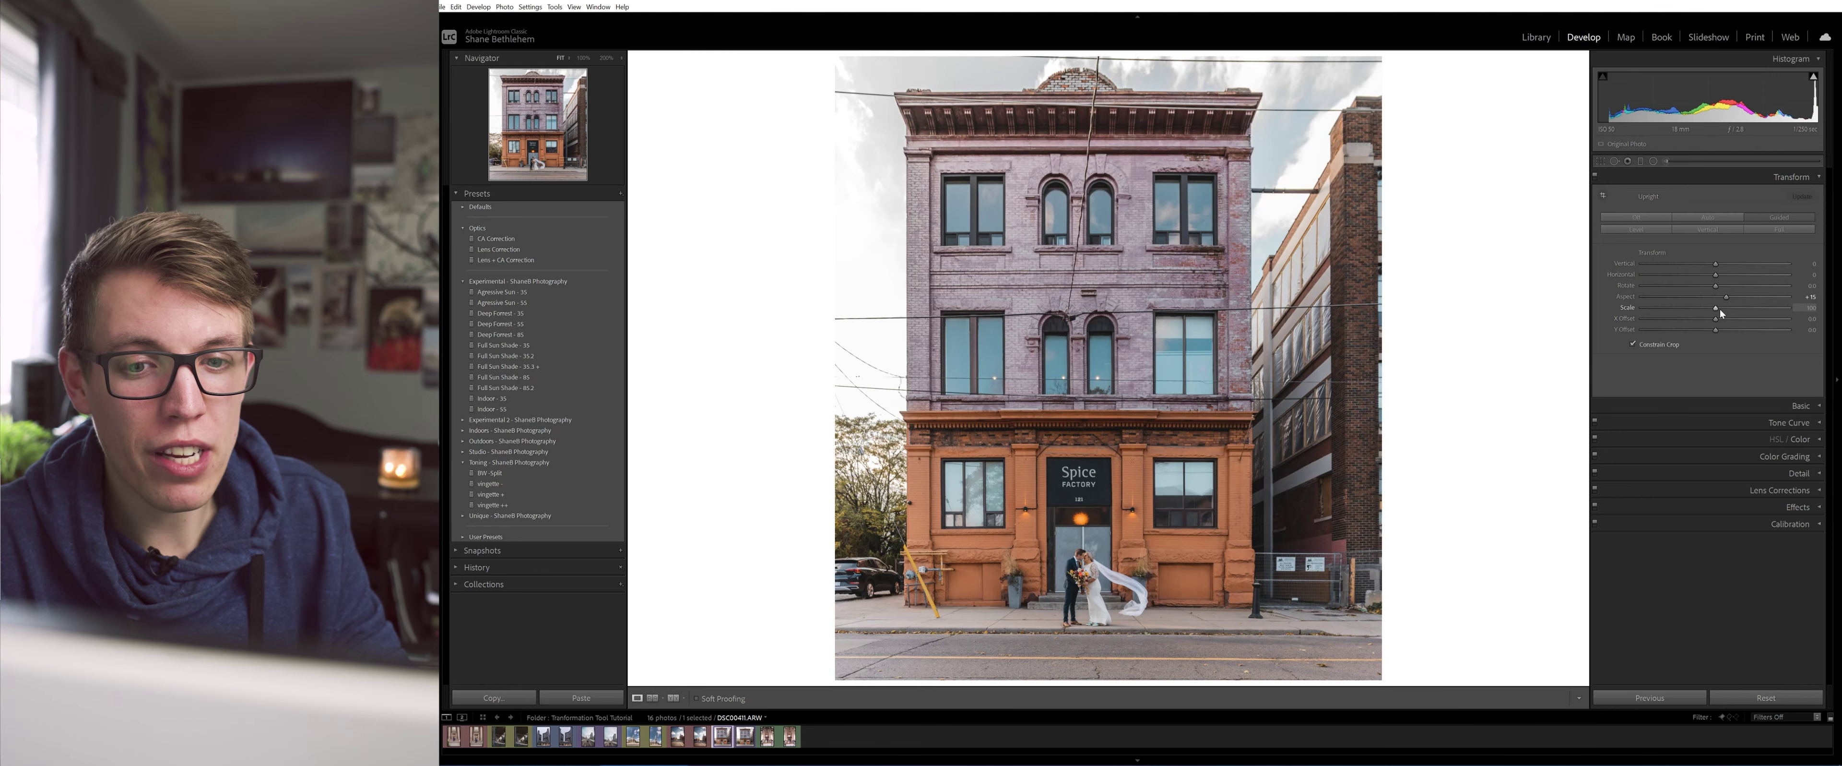
mouse_move(1717, 308)
mouse_down()
mouse_move(1747, 322)
mouse_move(1681, 327)
mouse_move(1727, 331)
mouse_up()
key(ctrl+z)
key(ctrl+z)
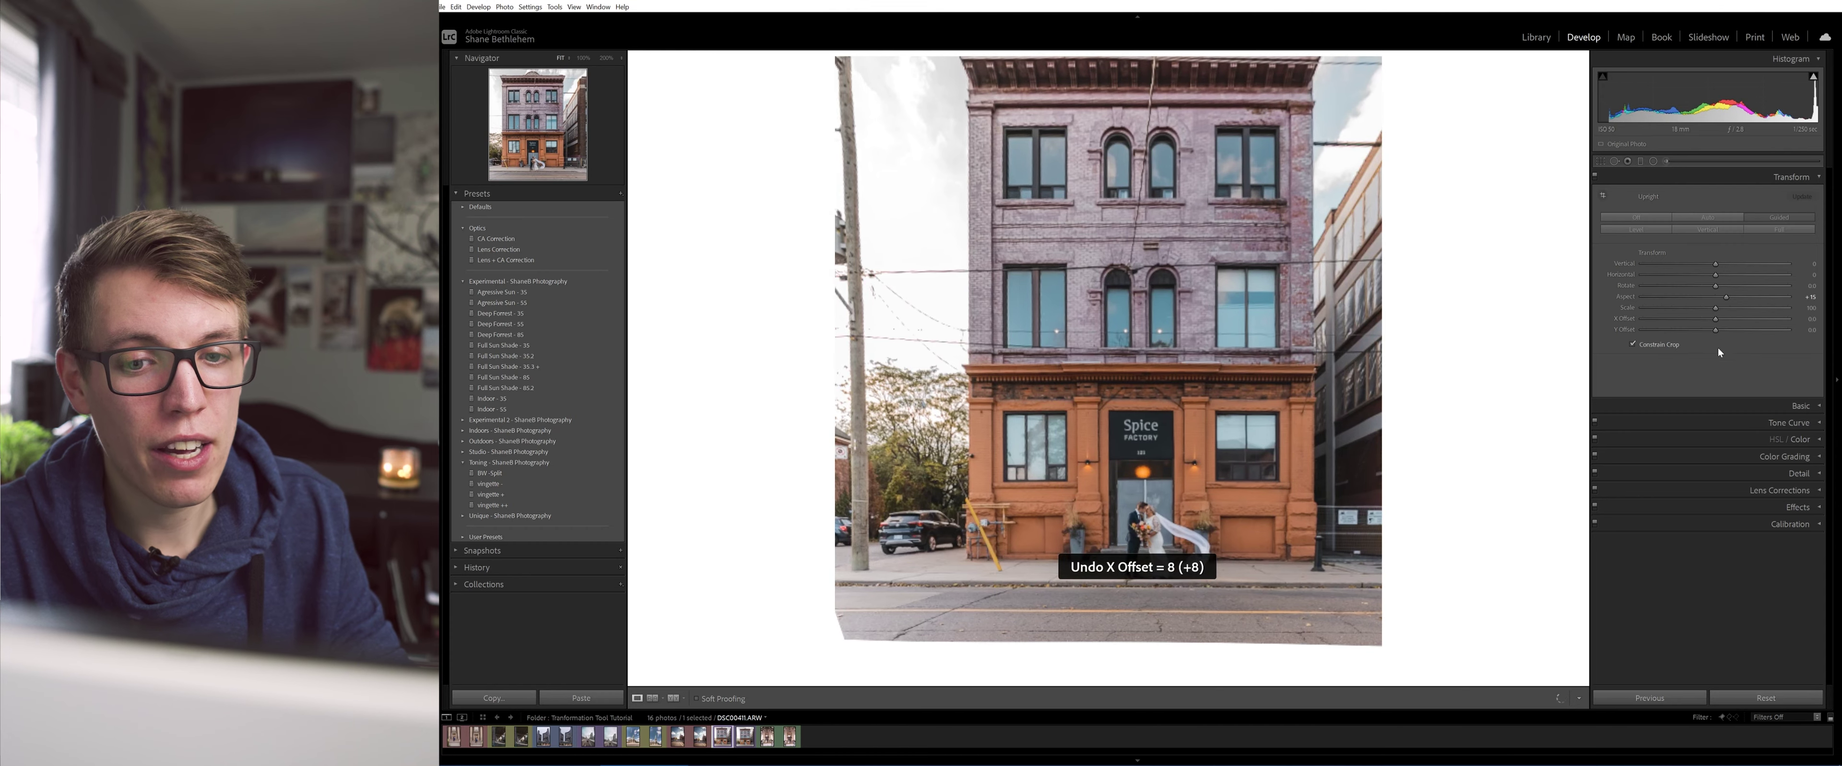
key(ctrl+z)
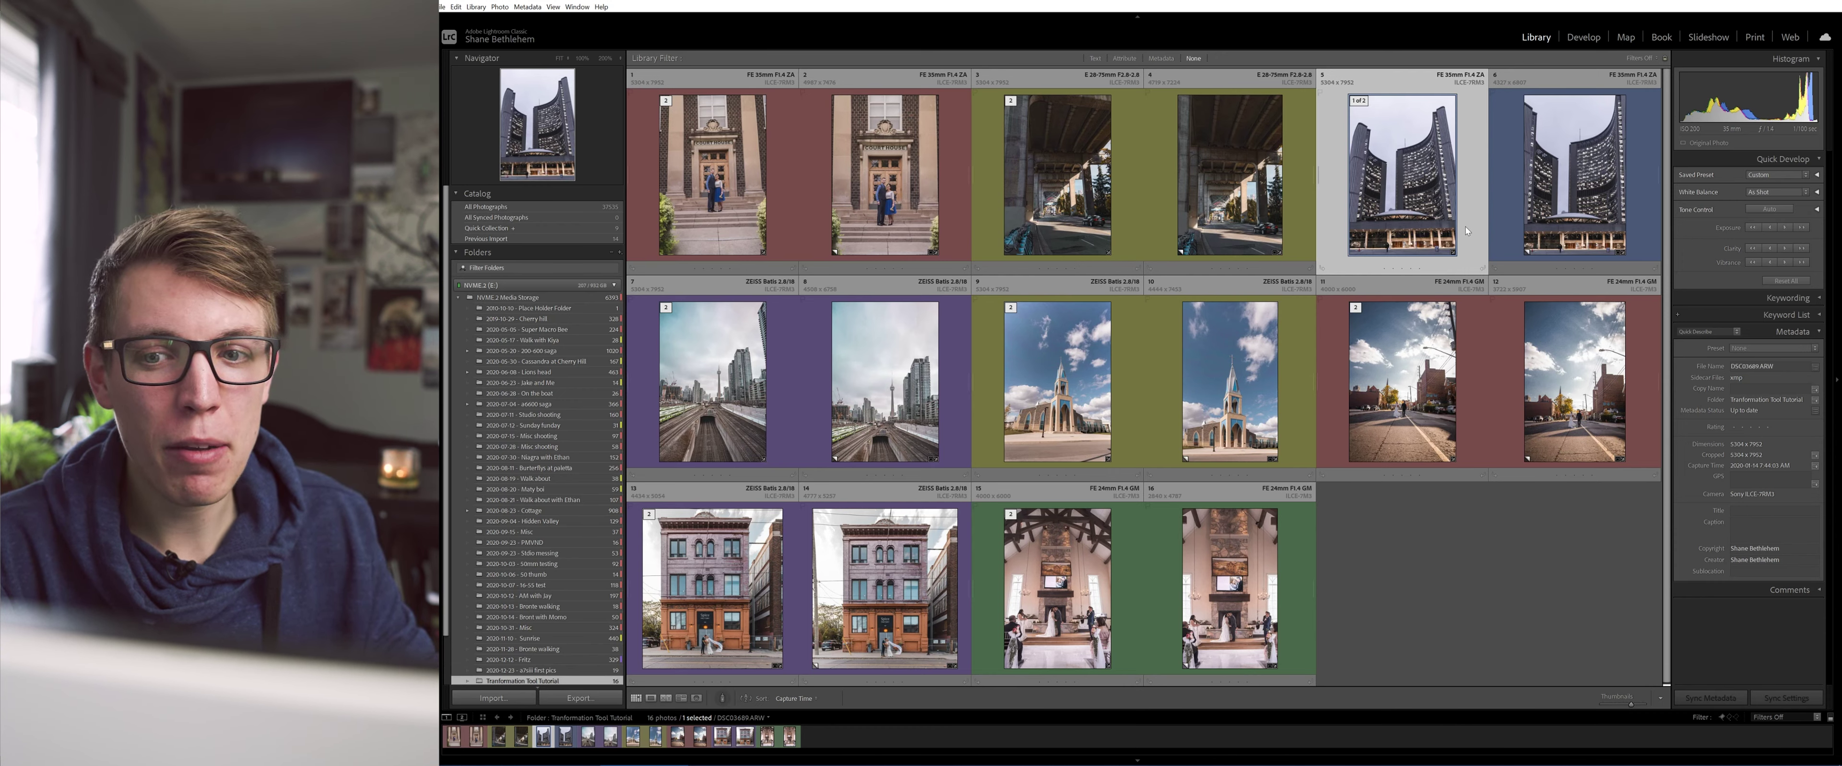
double_click(1465, 226)
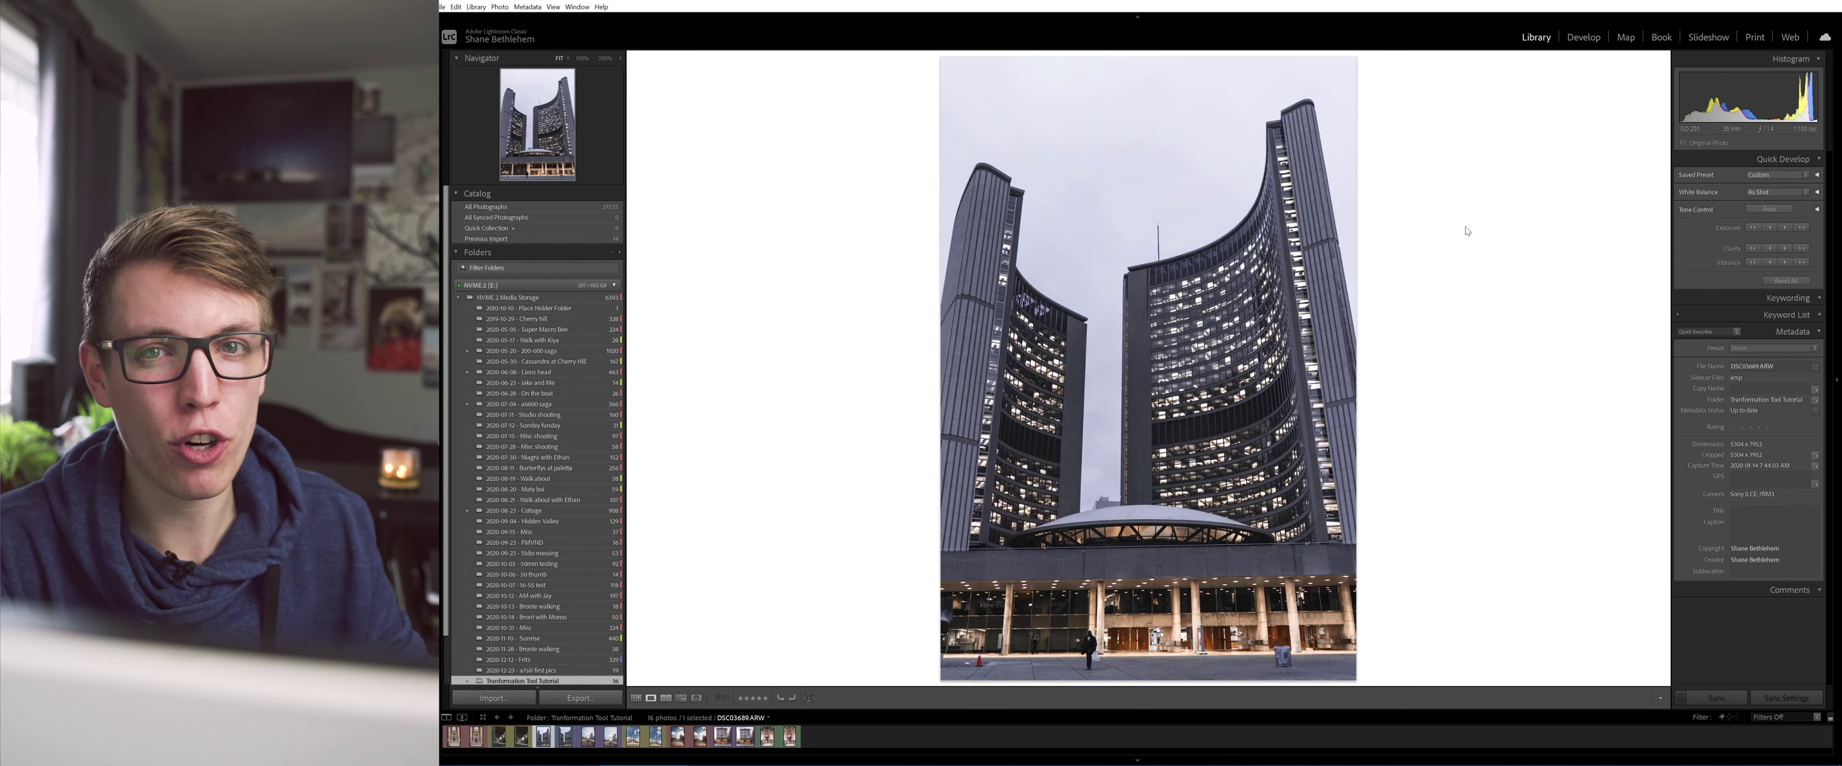
key(Right)
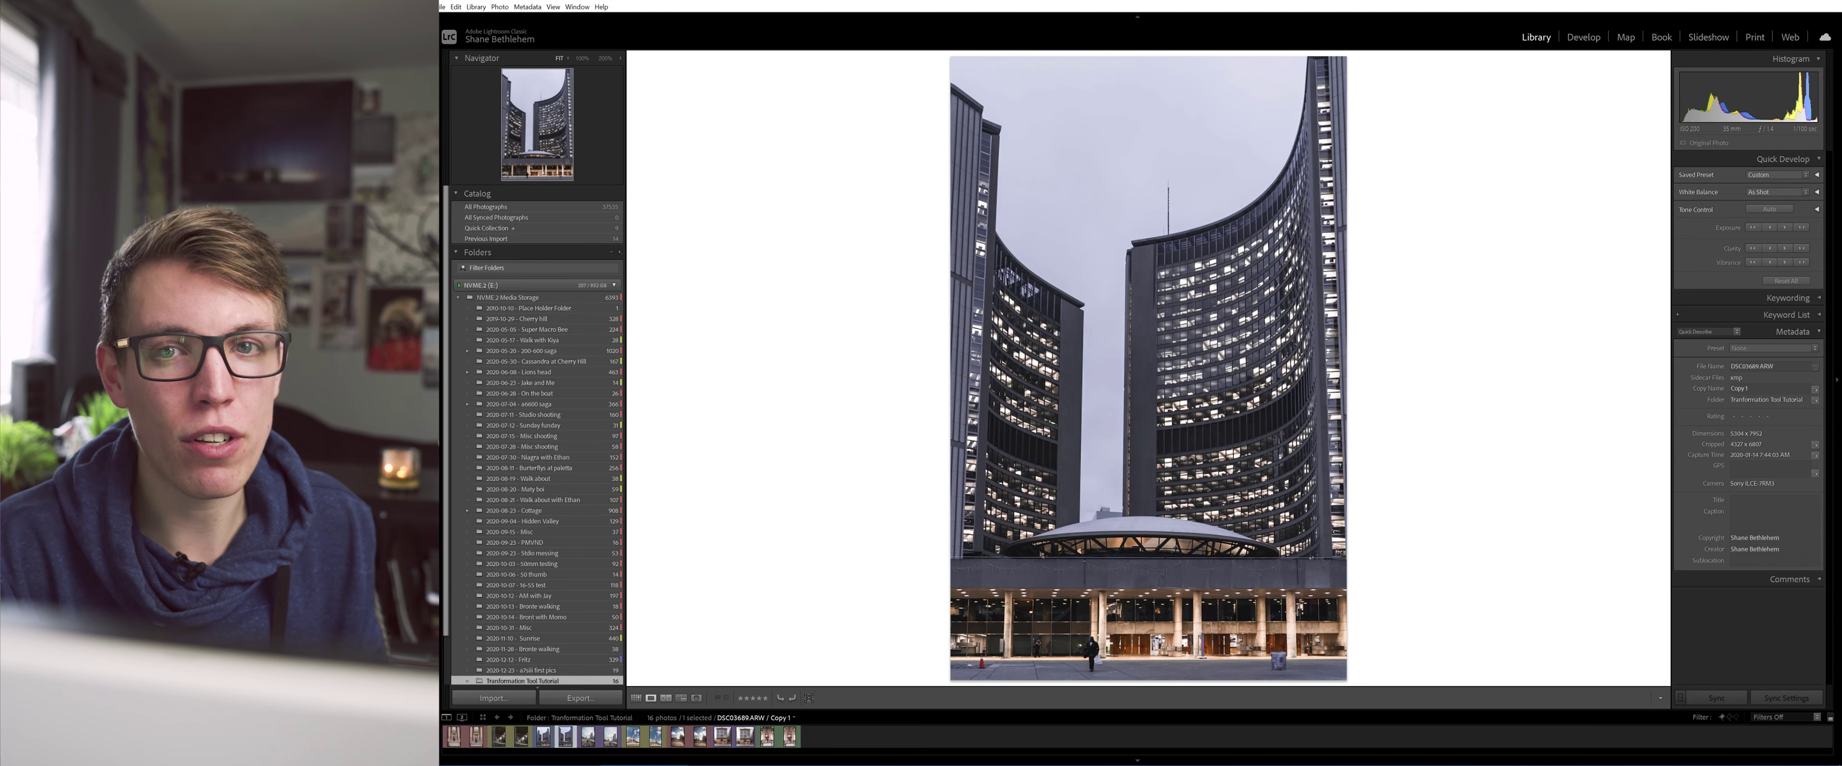
key(Right)
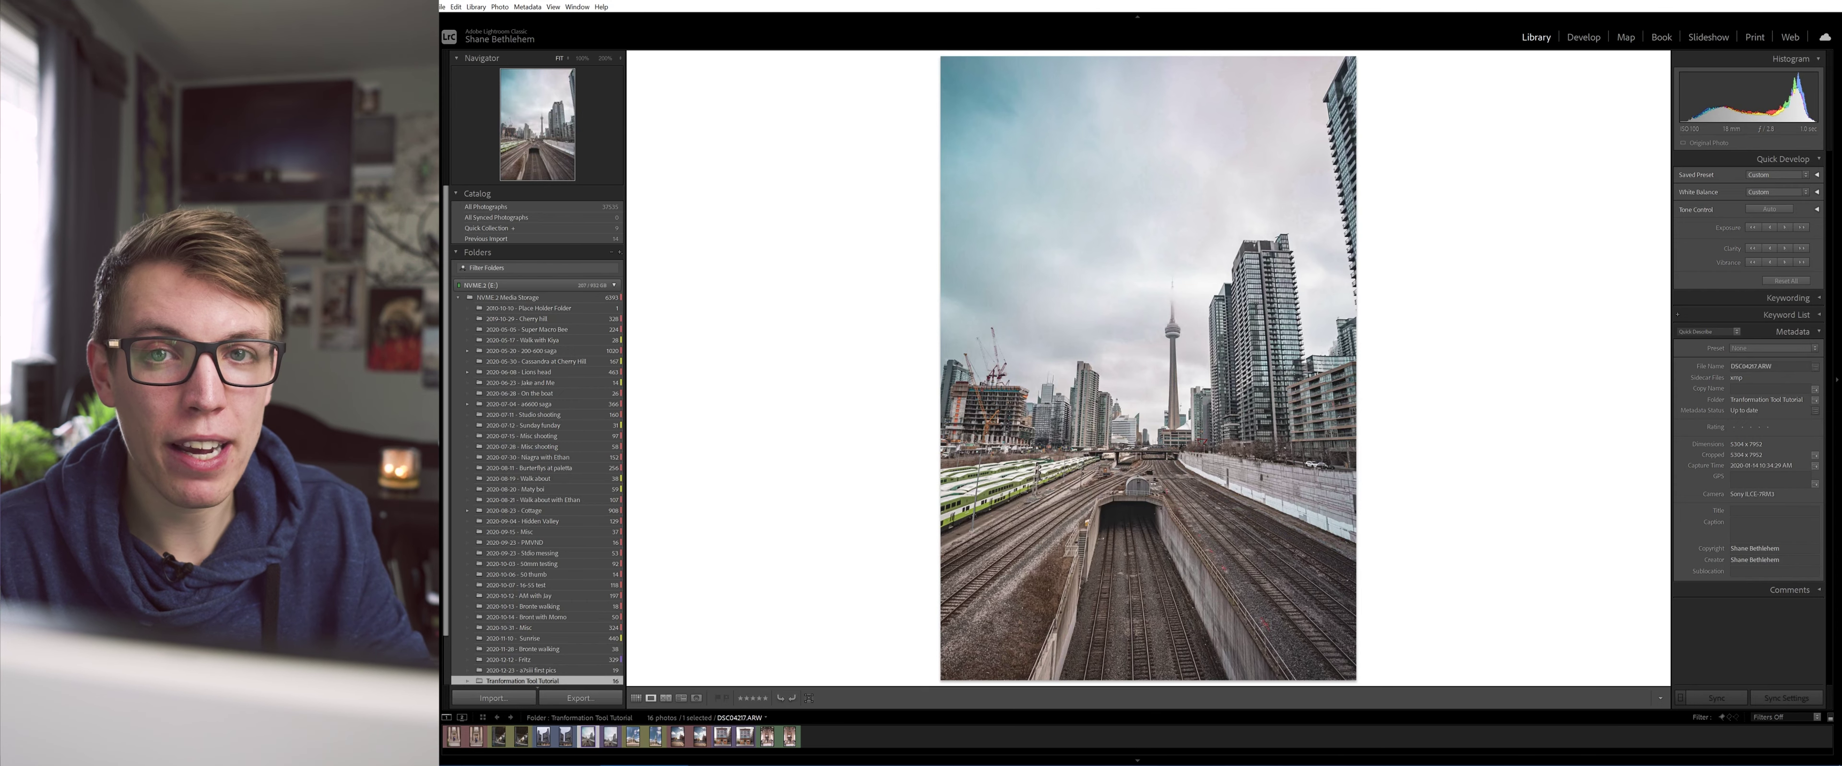
key(Right)
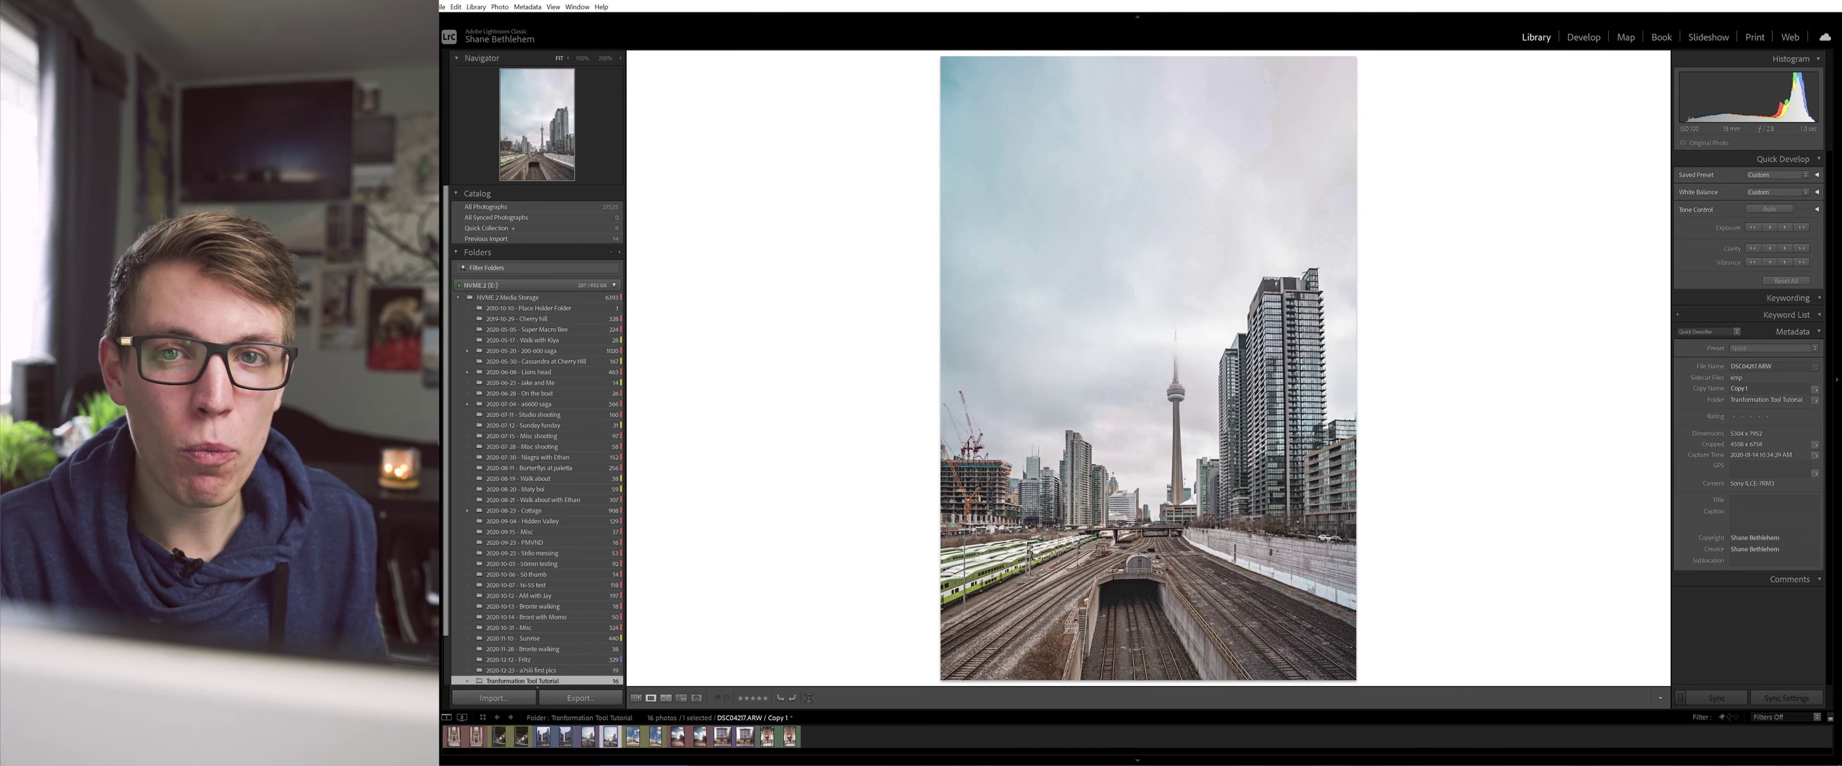
key(g)
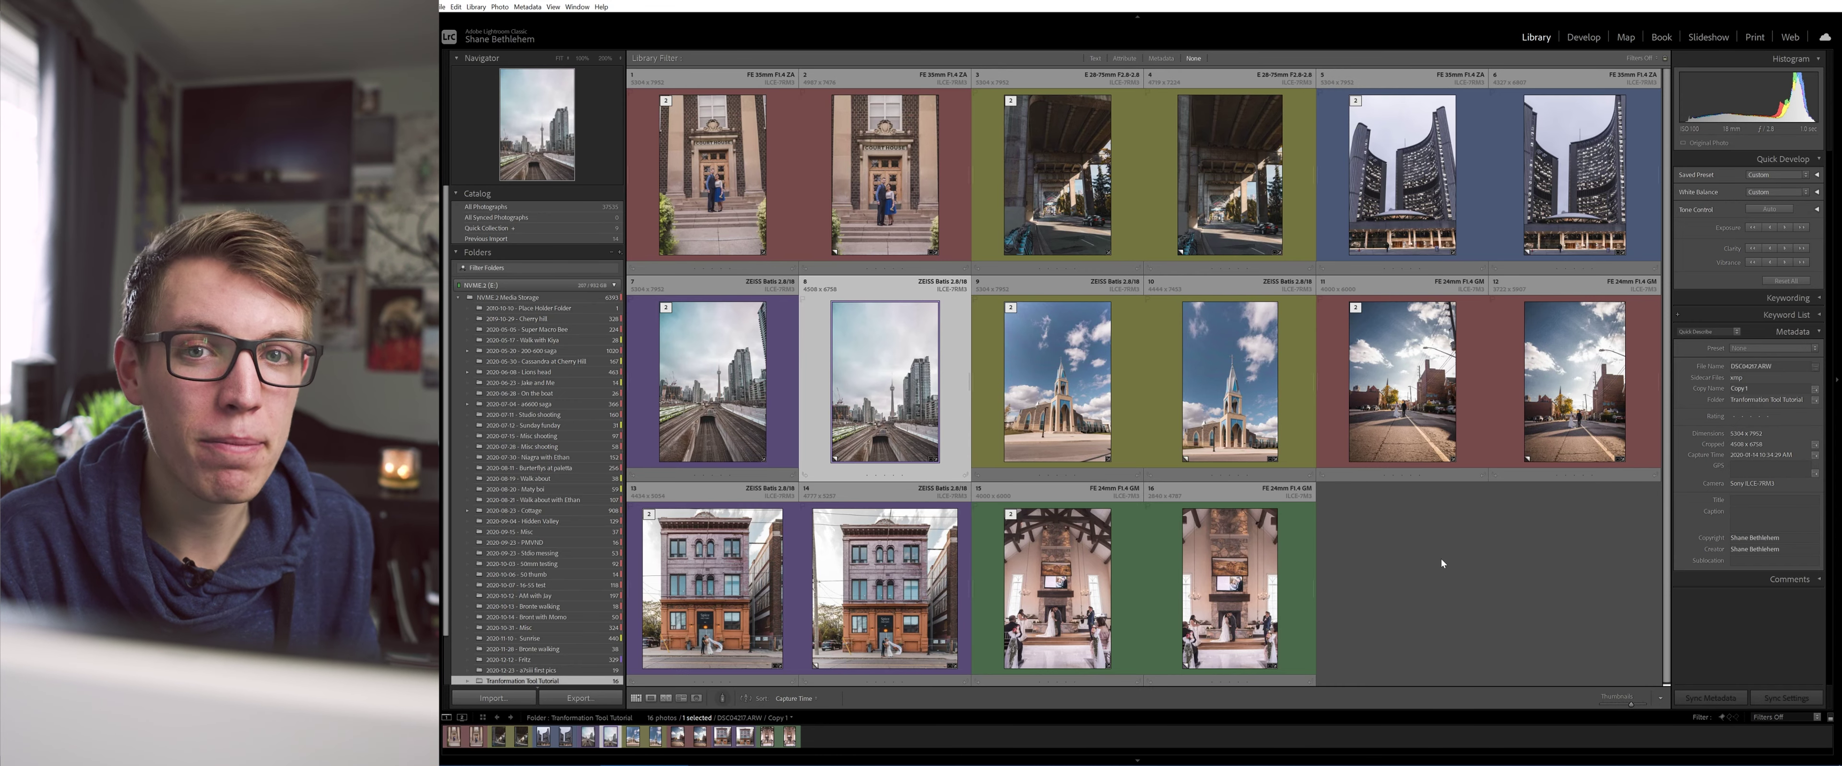
click(1394, 430)
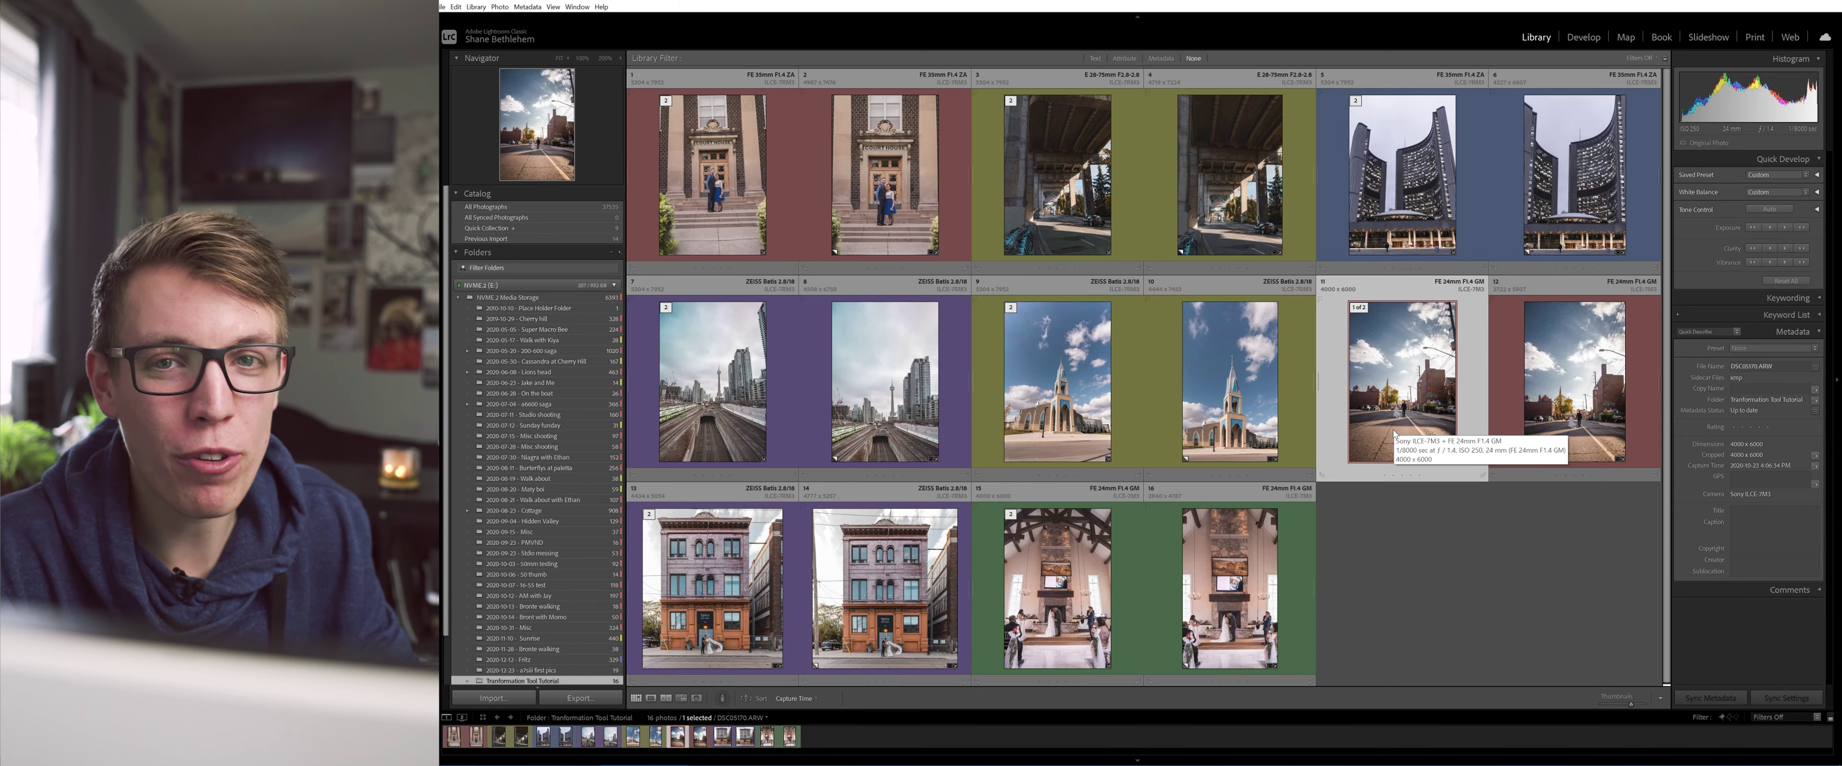
- Open the uncorrected street wedding photo, thumbnail 11, large in Loupe view
double_click(1421, 423)
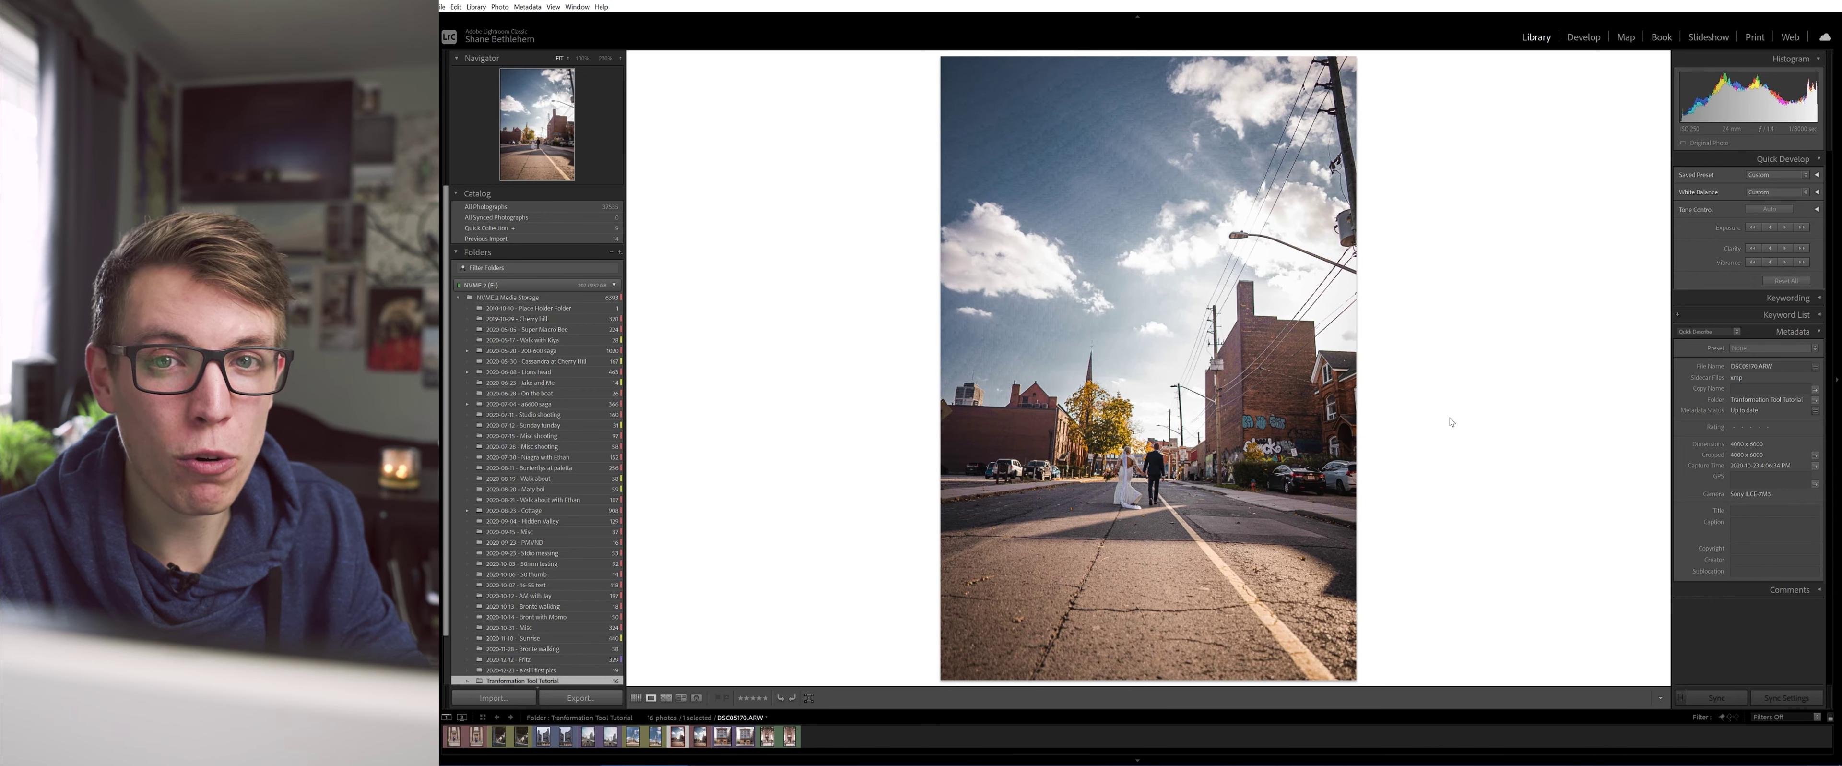
- Show the straightened virtual copy of the street photo with upright buildings and poles
key(Right)
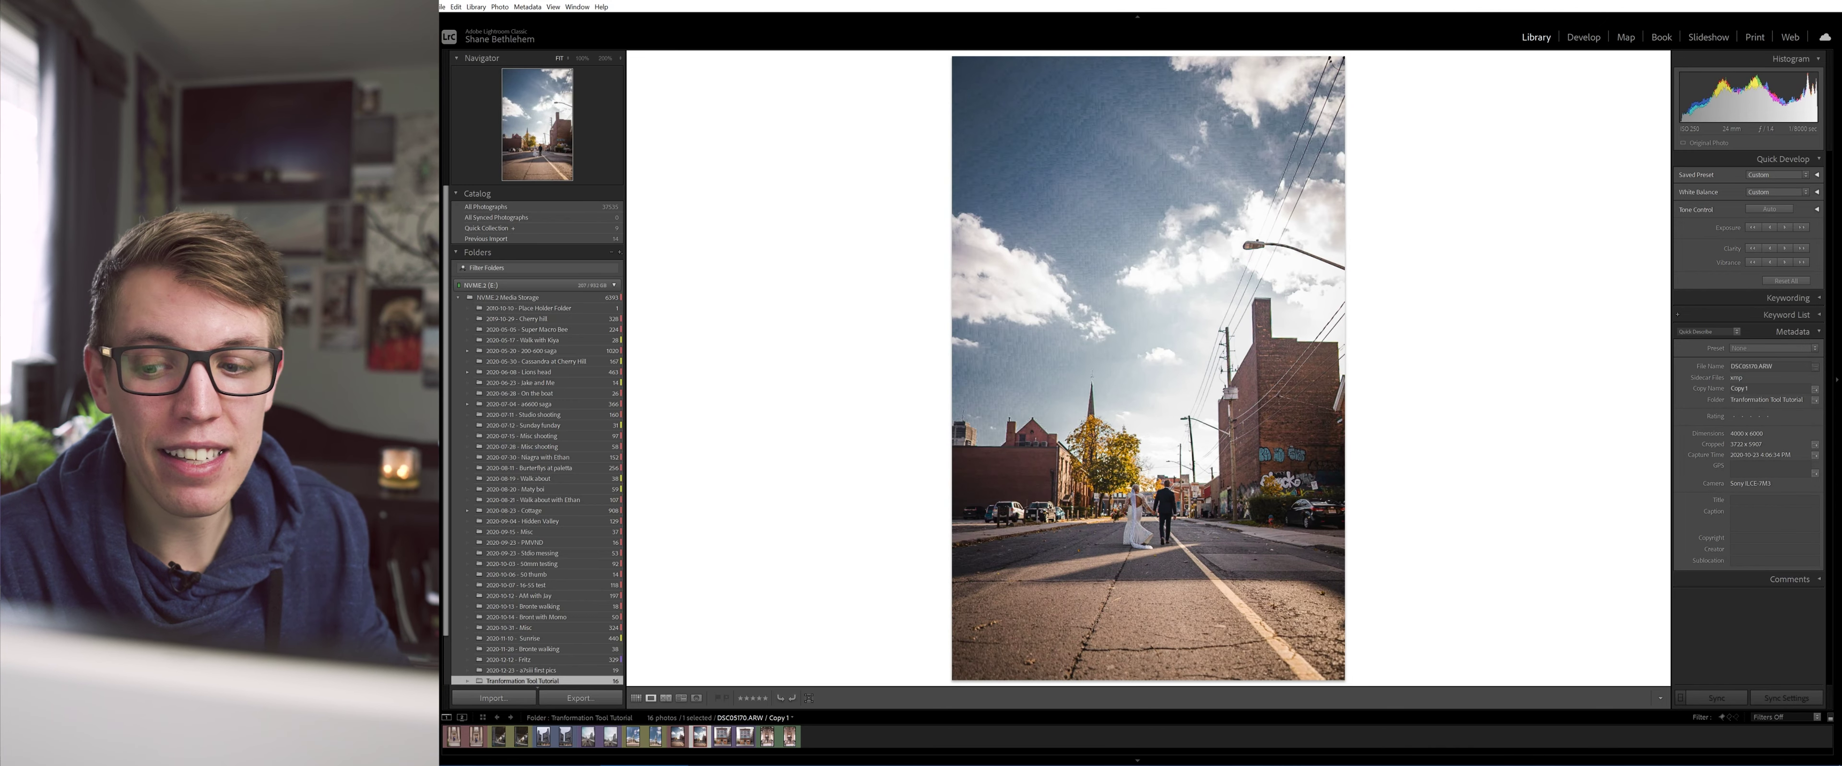